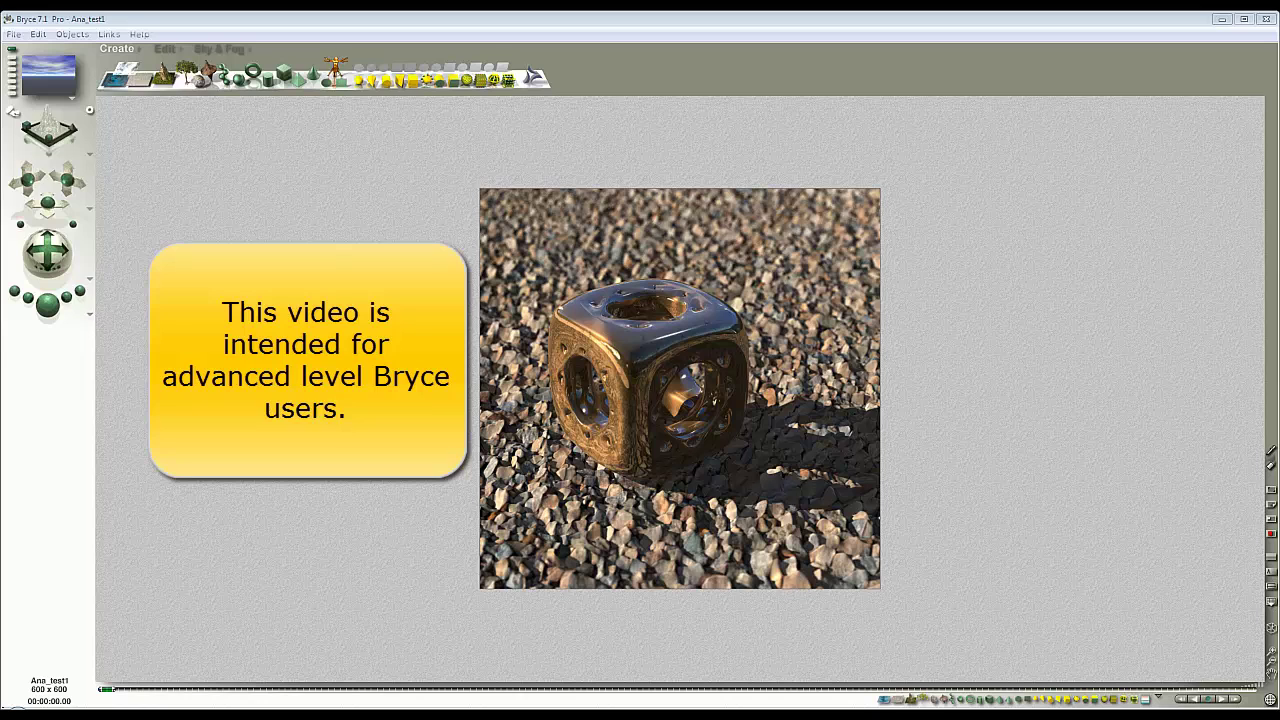
Step: Clear the render, check the top and camera views, and bring up Render Options
left_click(1120, 372)
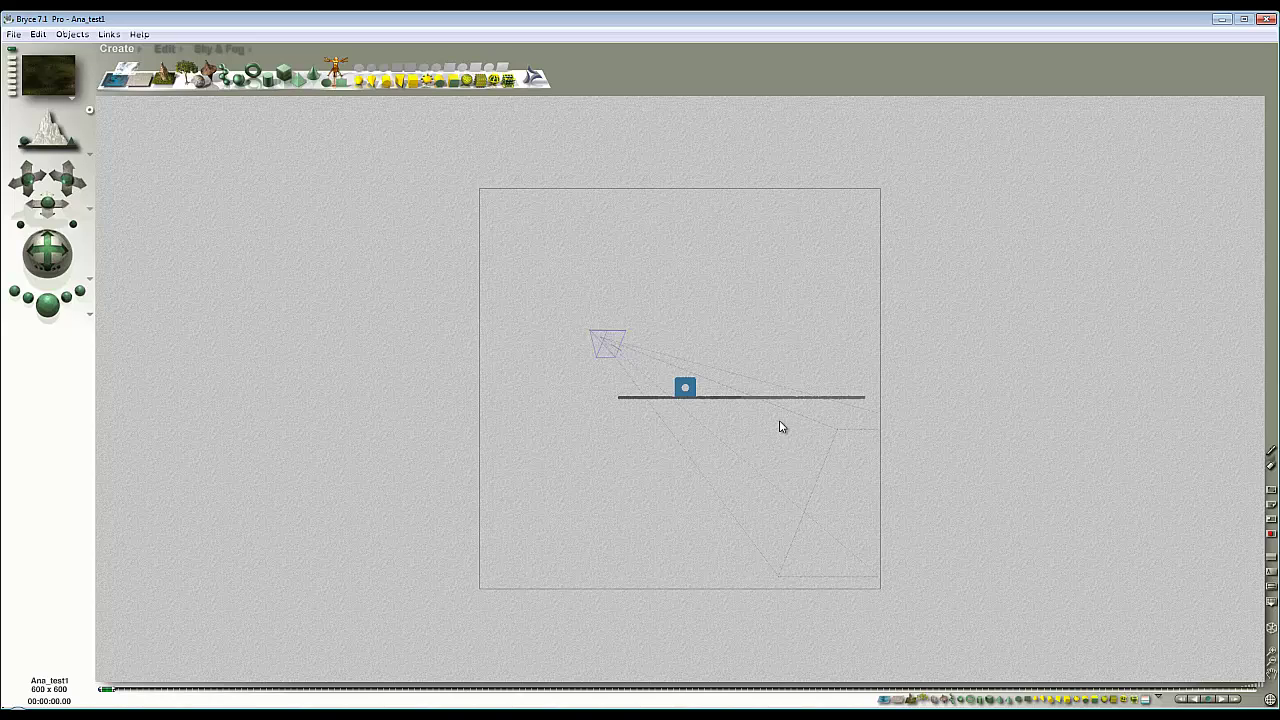
key("2")
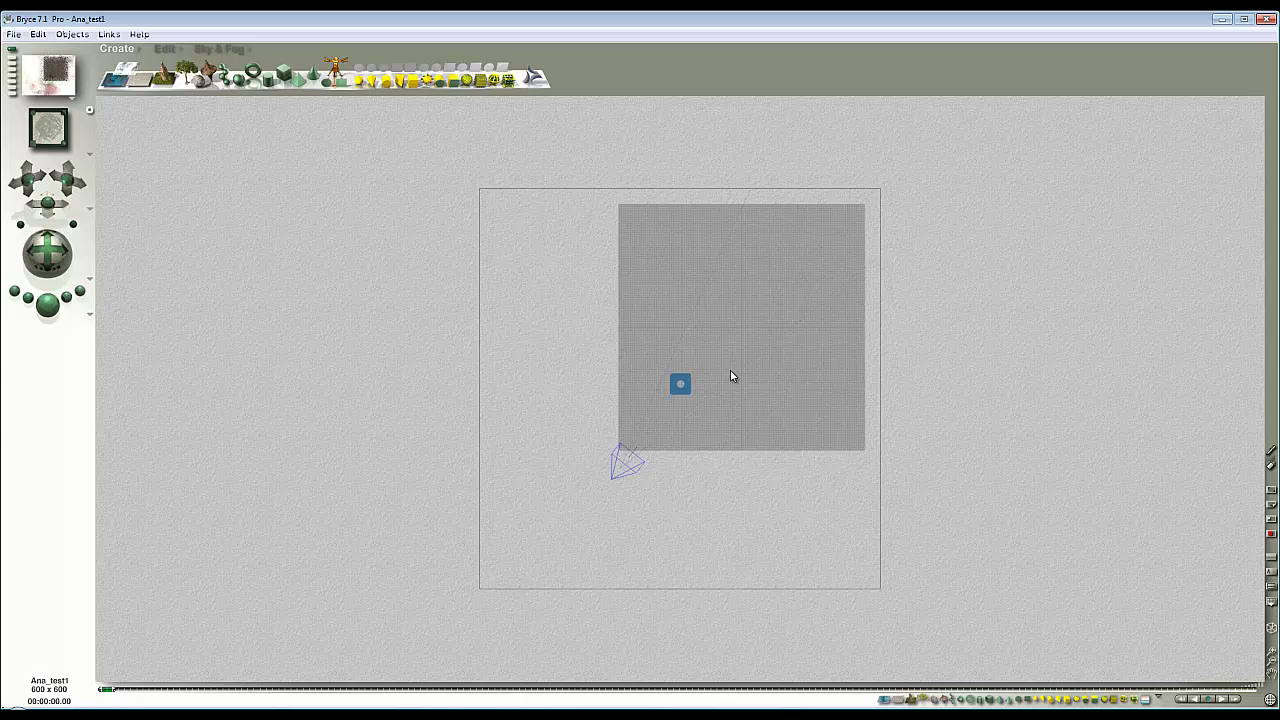
key("1")
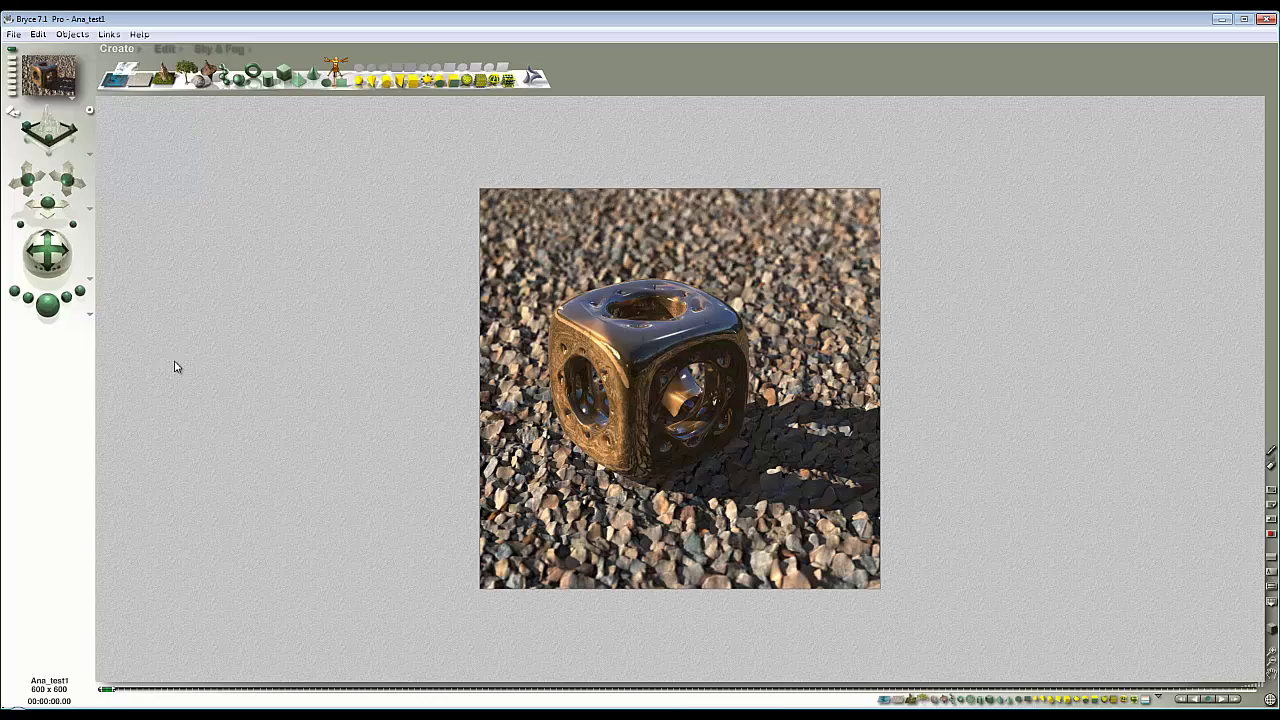
left_click(90, 315)
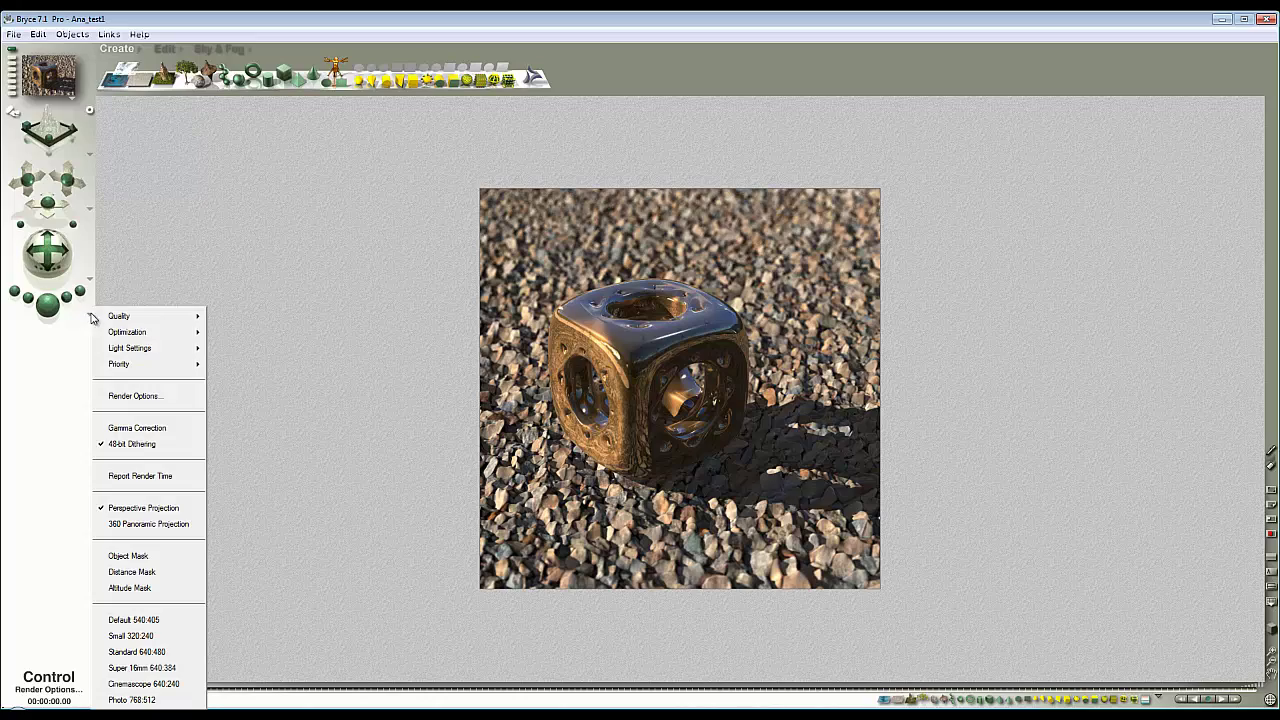
left_click(146, 398)
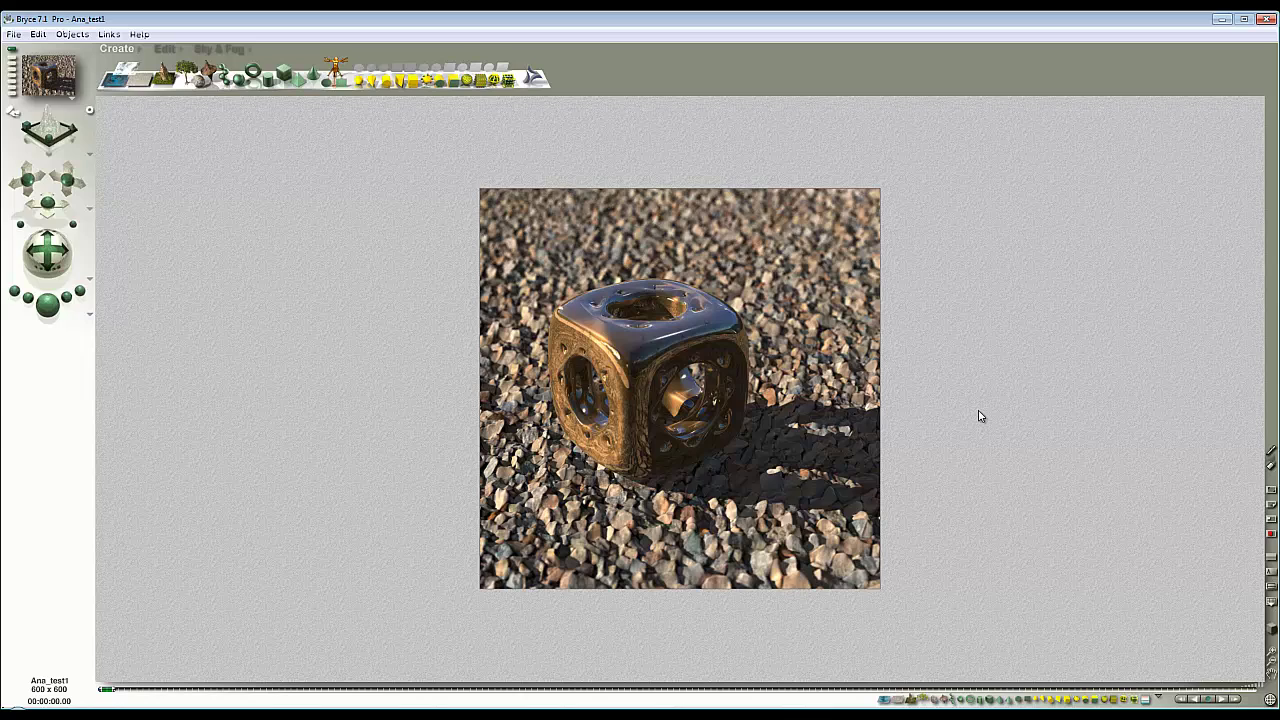
Step: Clear the render again and check the Edit palette's Resize options without changing anything
left_click(980, 416)
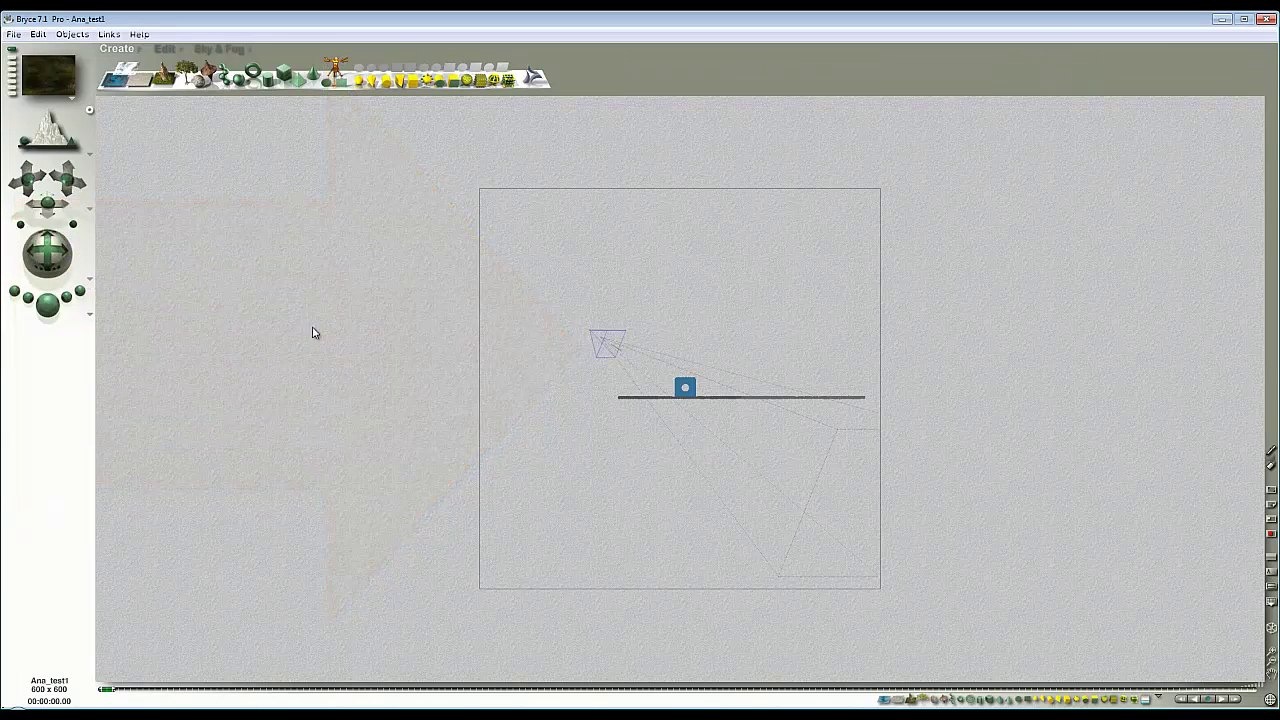
left_click(165, 48)
left_click(175, 94)
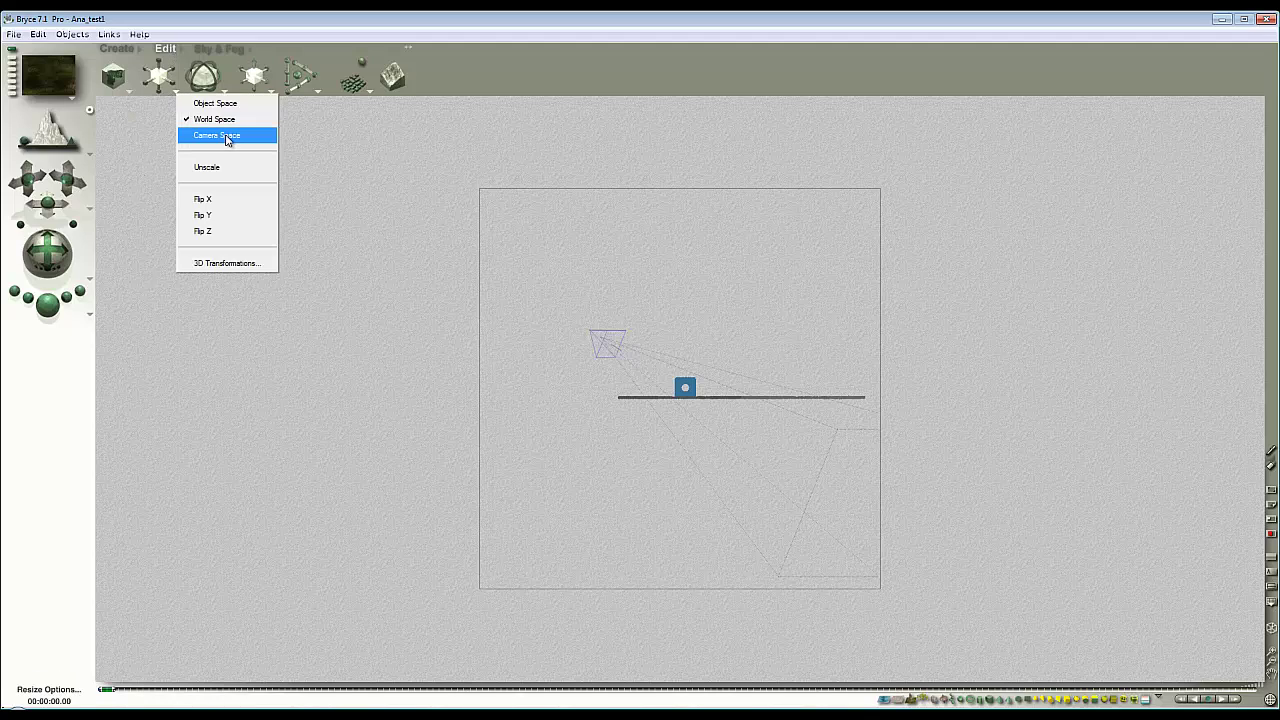
left_click(467, 136)
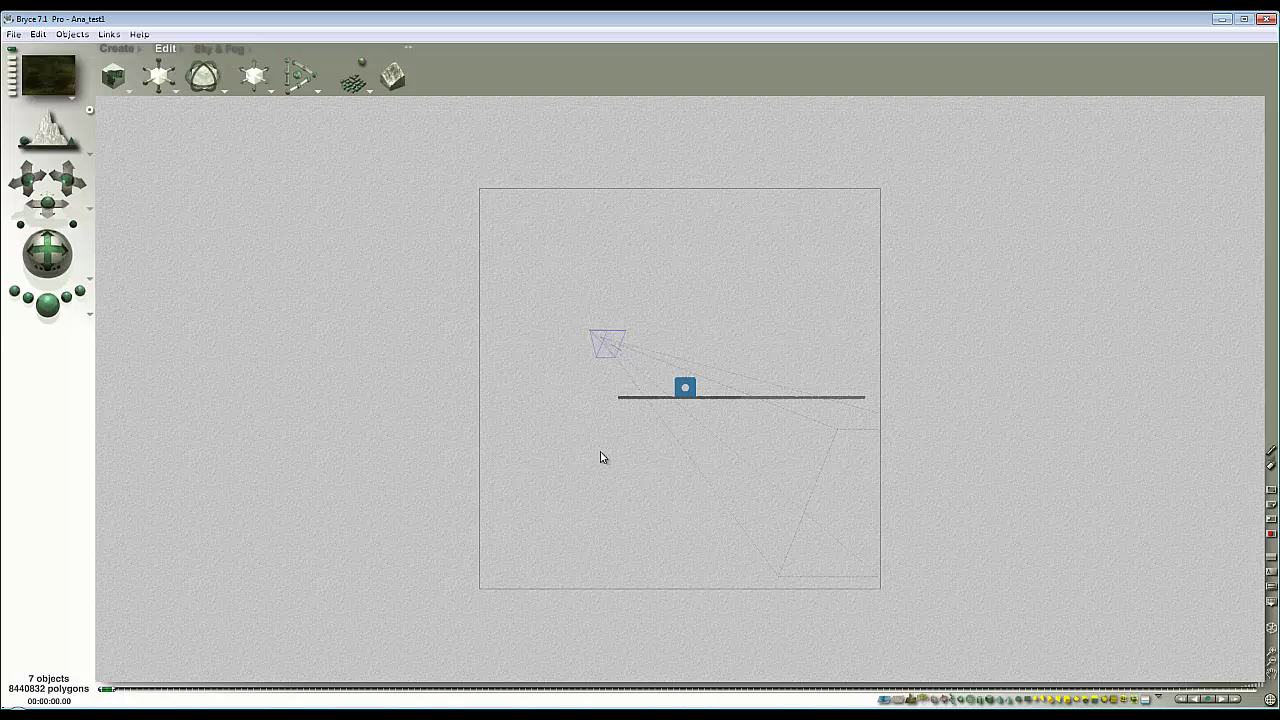
Step: Deselect everything and select the flat ground plane through Select Options
left_click_drag(602, 446, 876, 368)
left_click(858, 290)
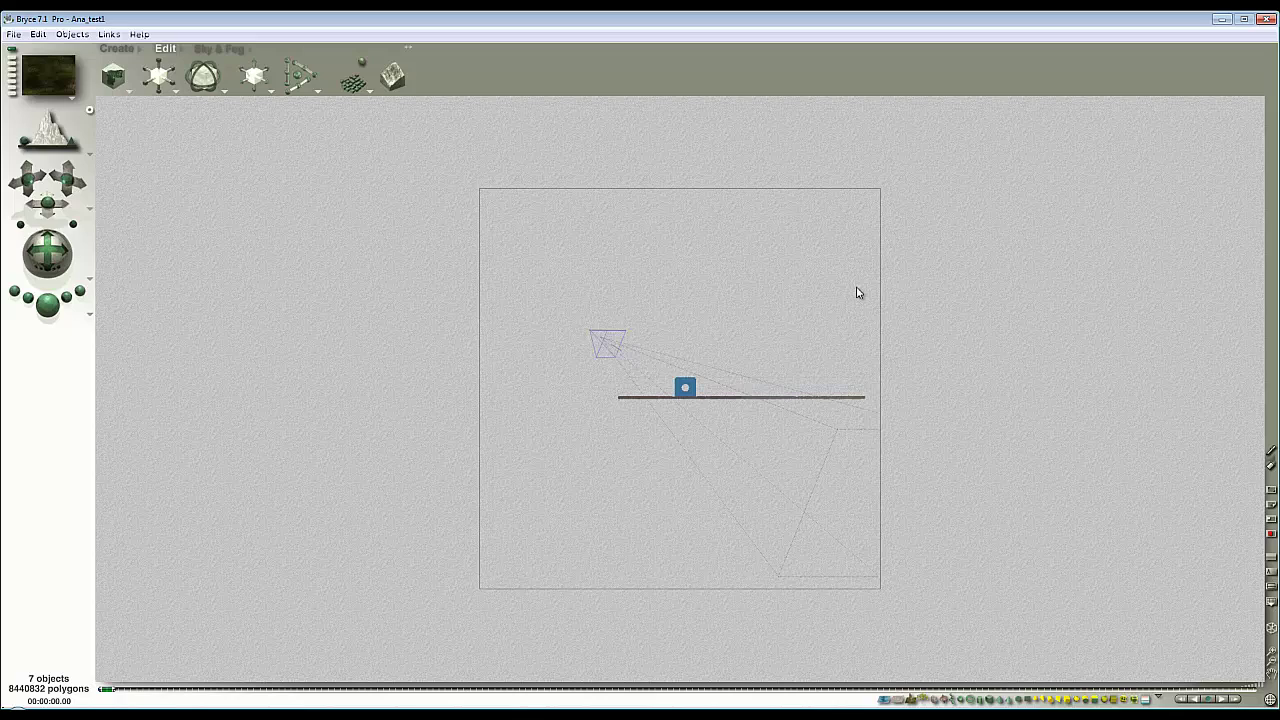
left_click(1157, 700)
left_click(1184, 652)
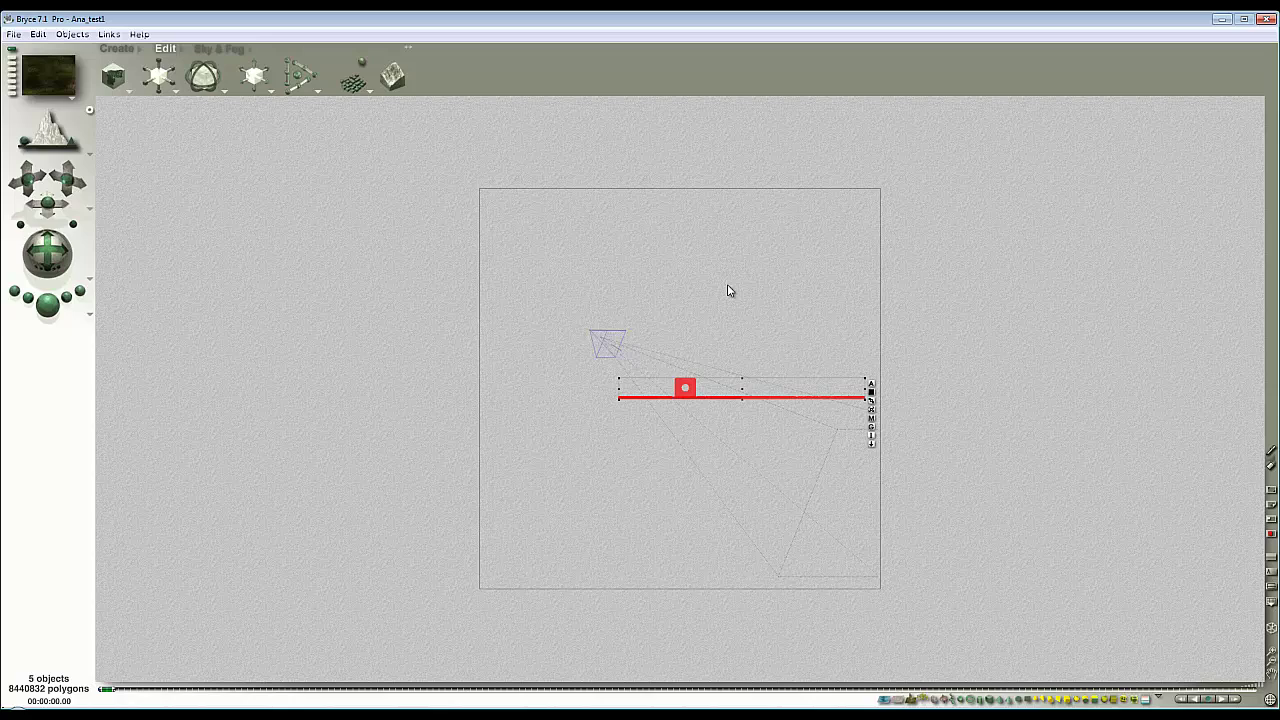
Step: Set the ground plane's Object Parent Name to Perspective Camera in its Linking attributes
left_click(871, 384)
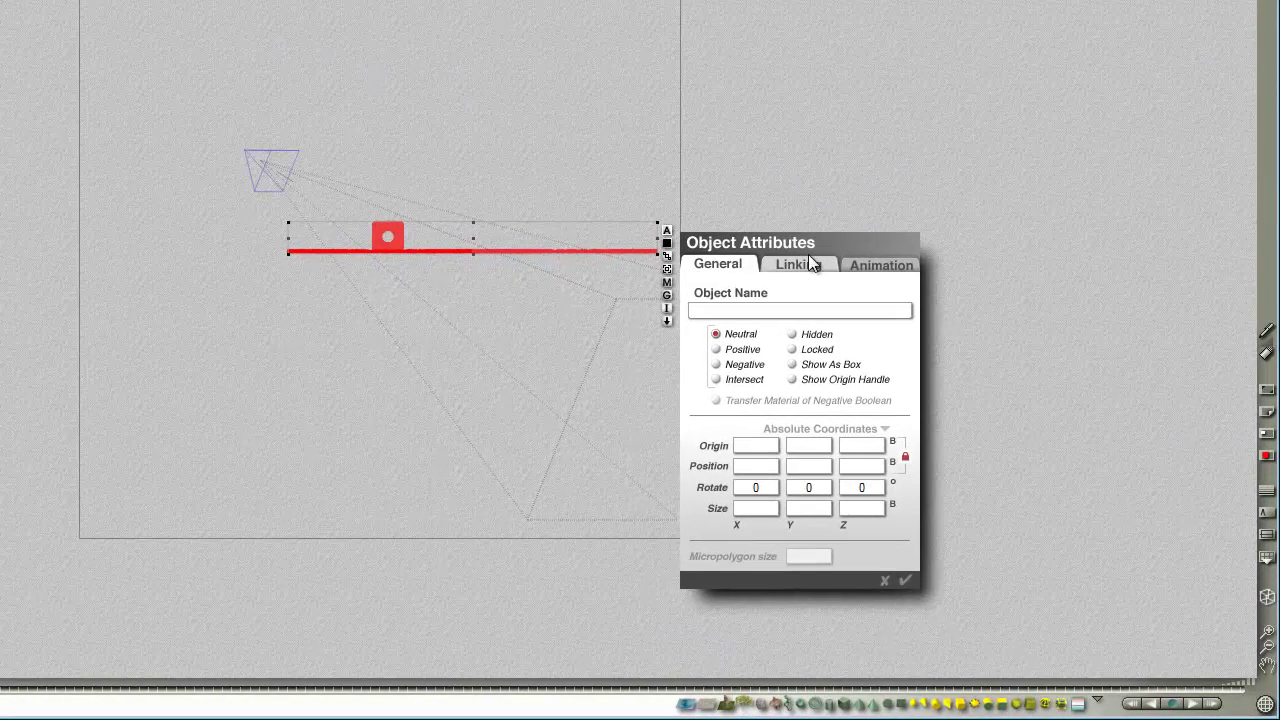
left_click(800, 265)
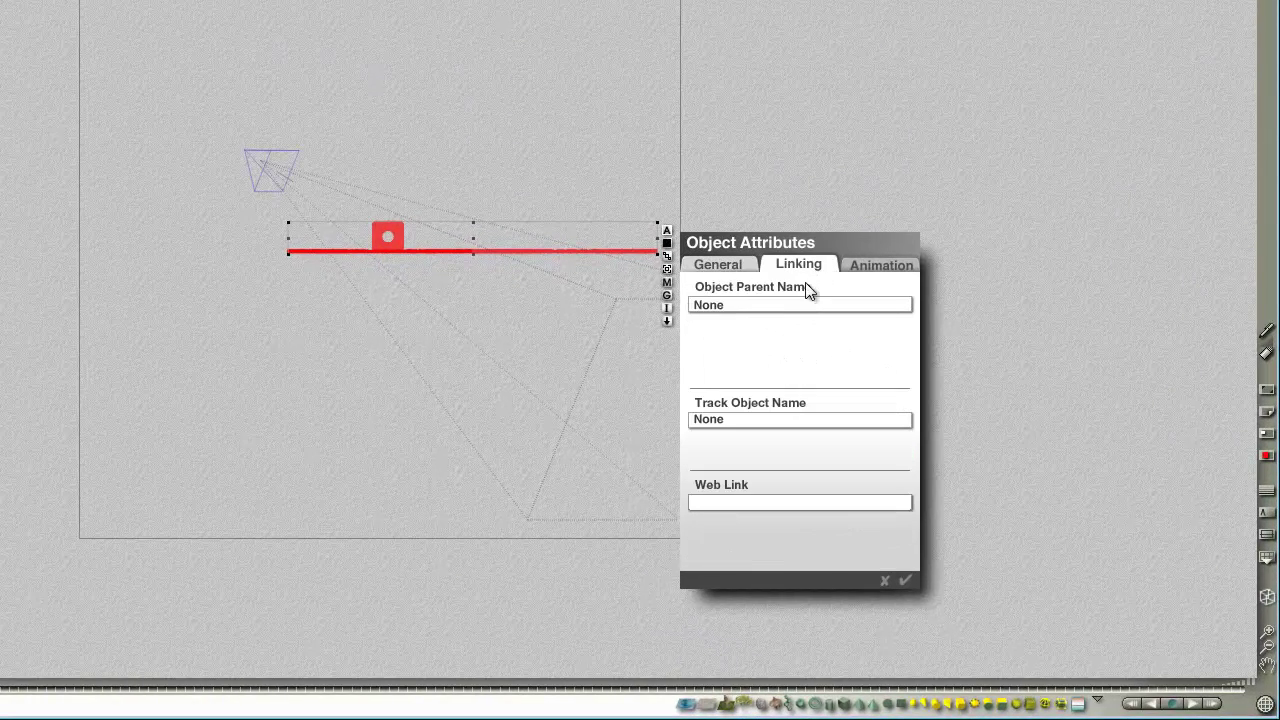
left_click(785, 304)
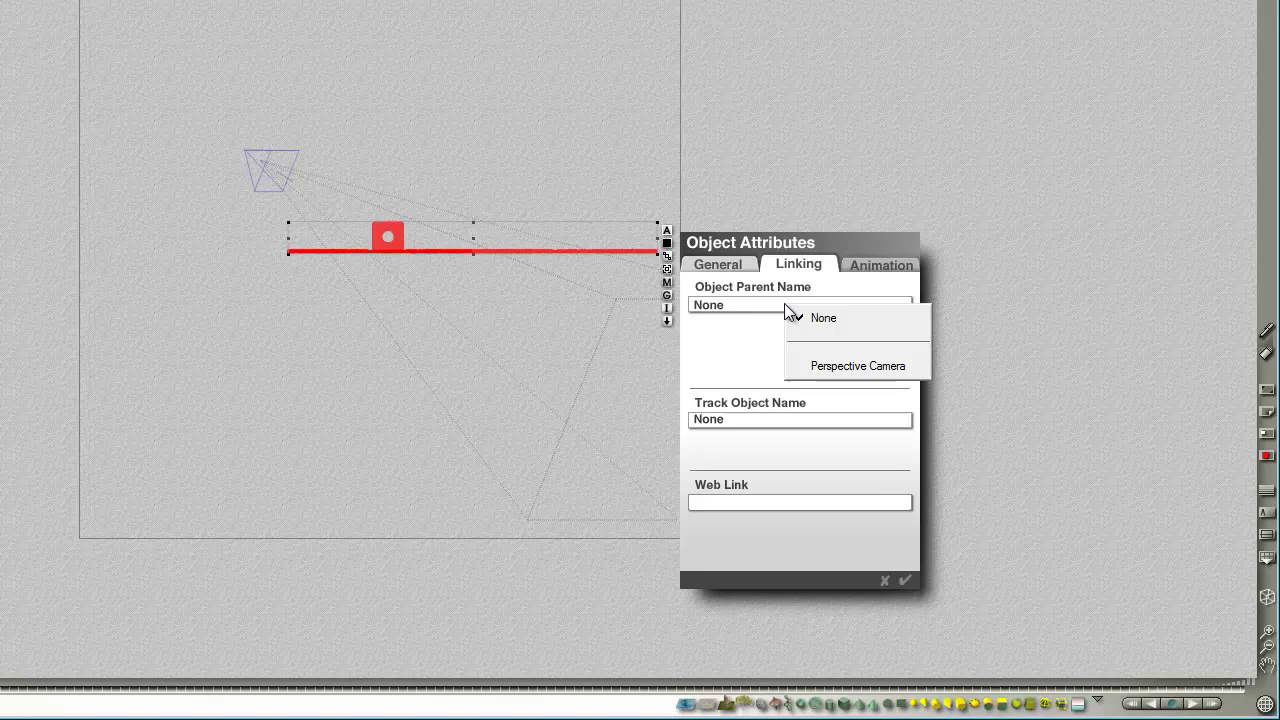
left_click(844, 364)
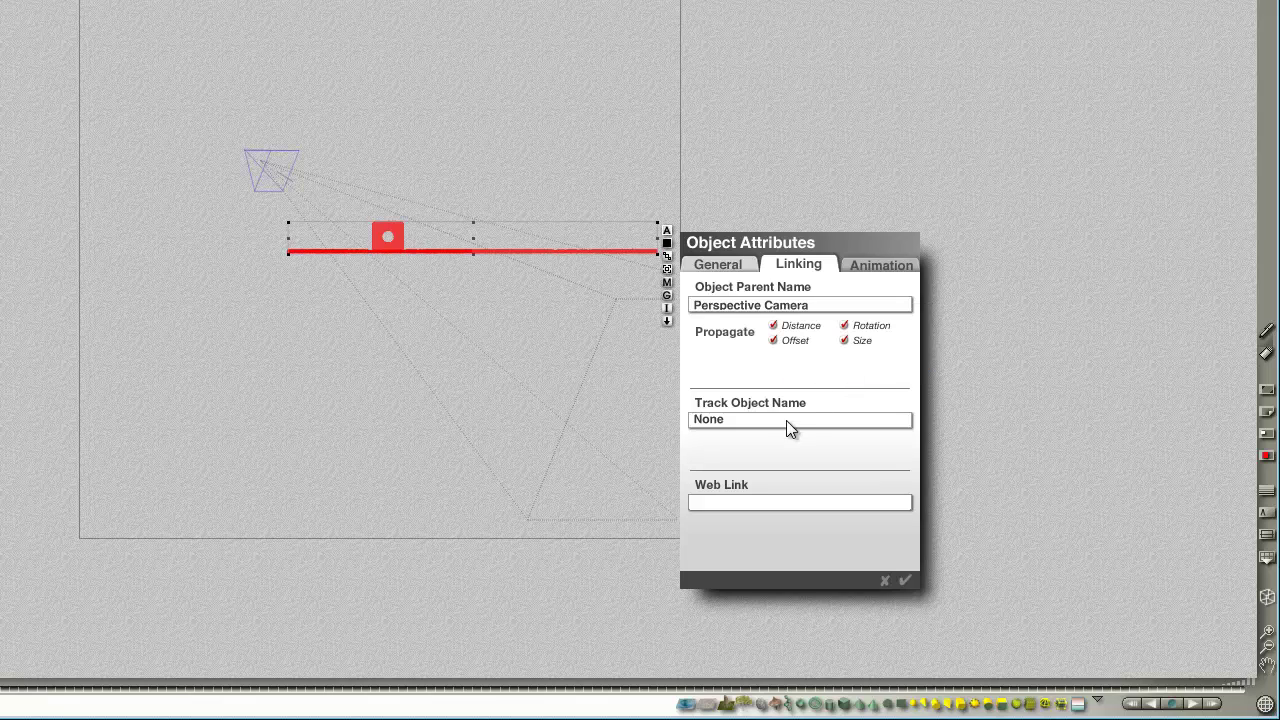
left_click(905, 580)
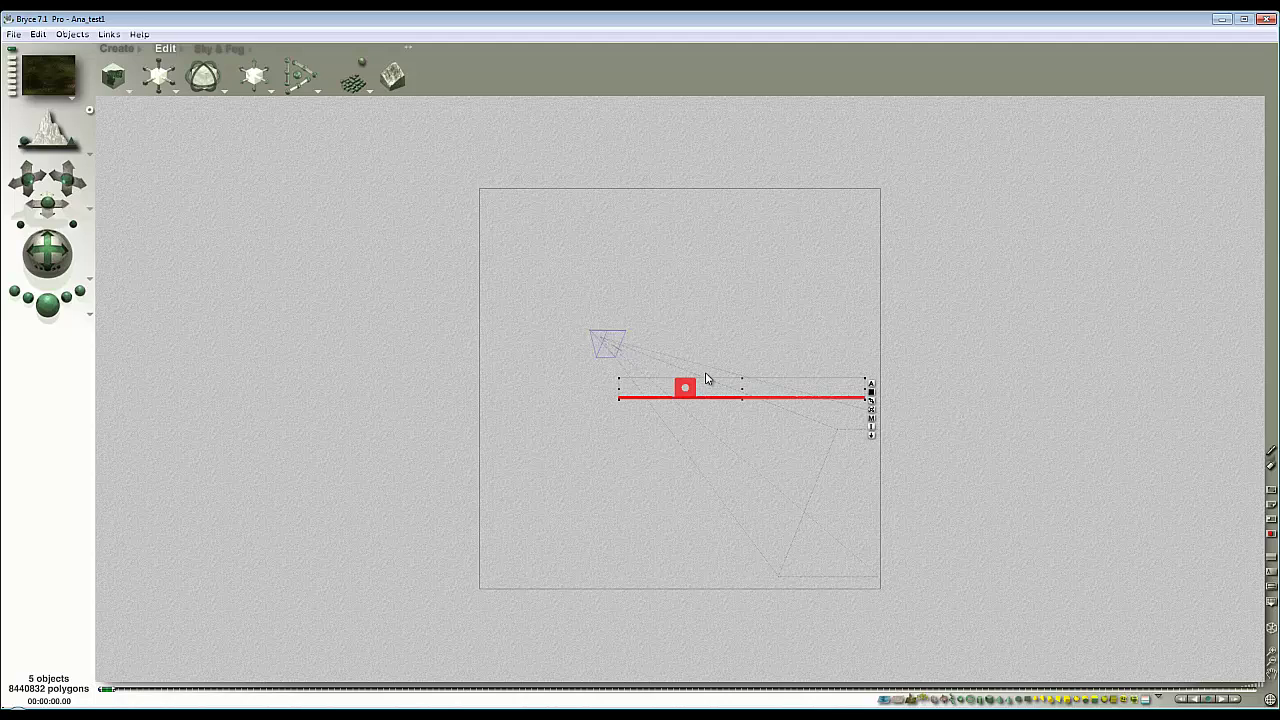
key("1")
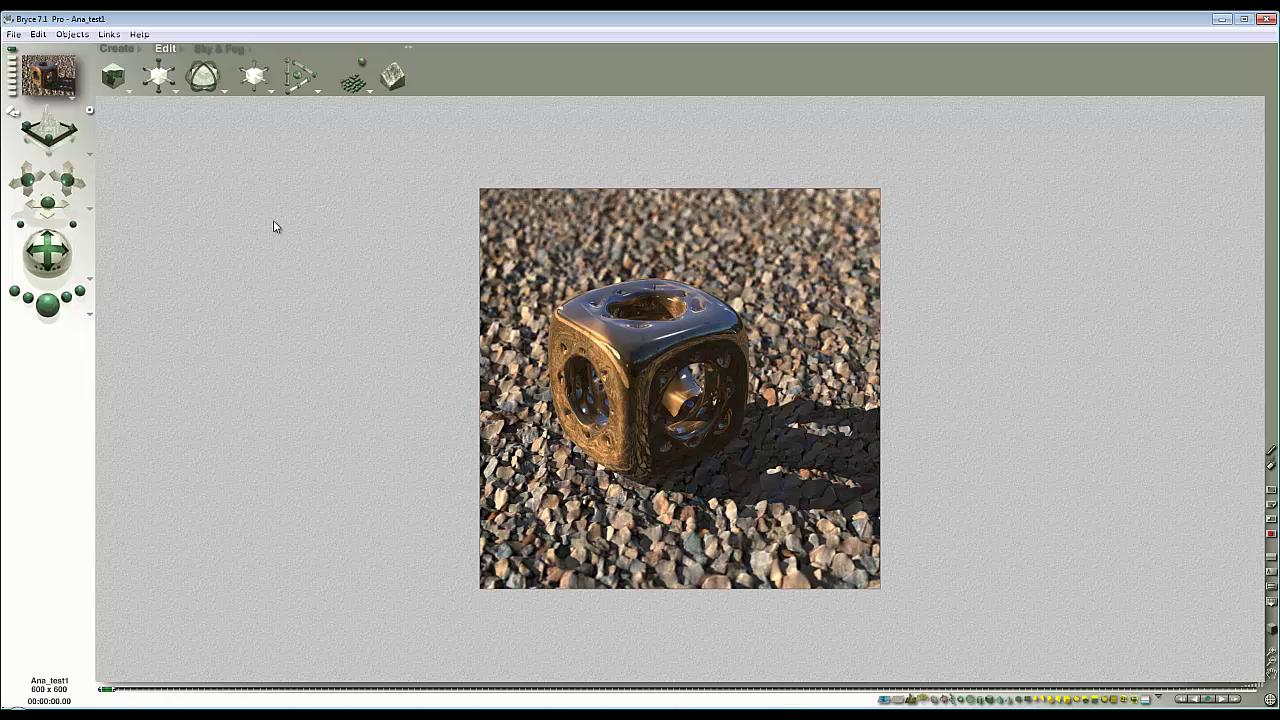
left_click(13, 62)
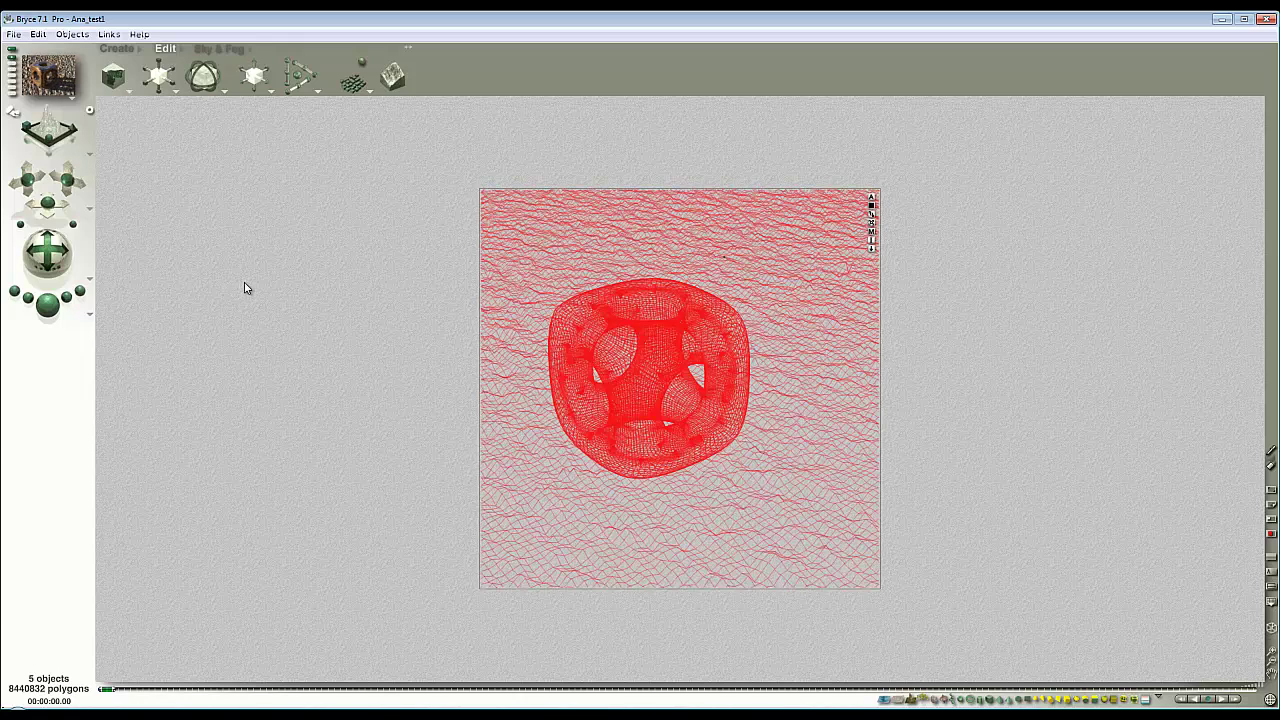
key("3")
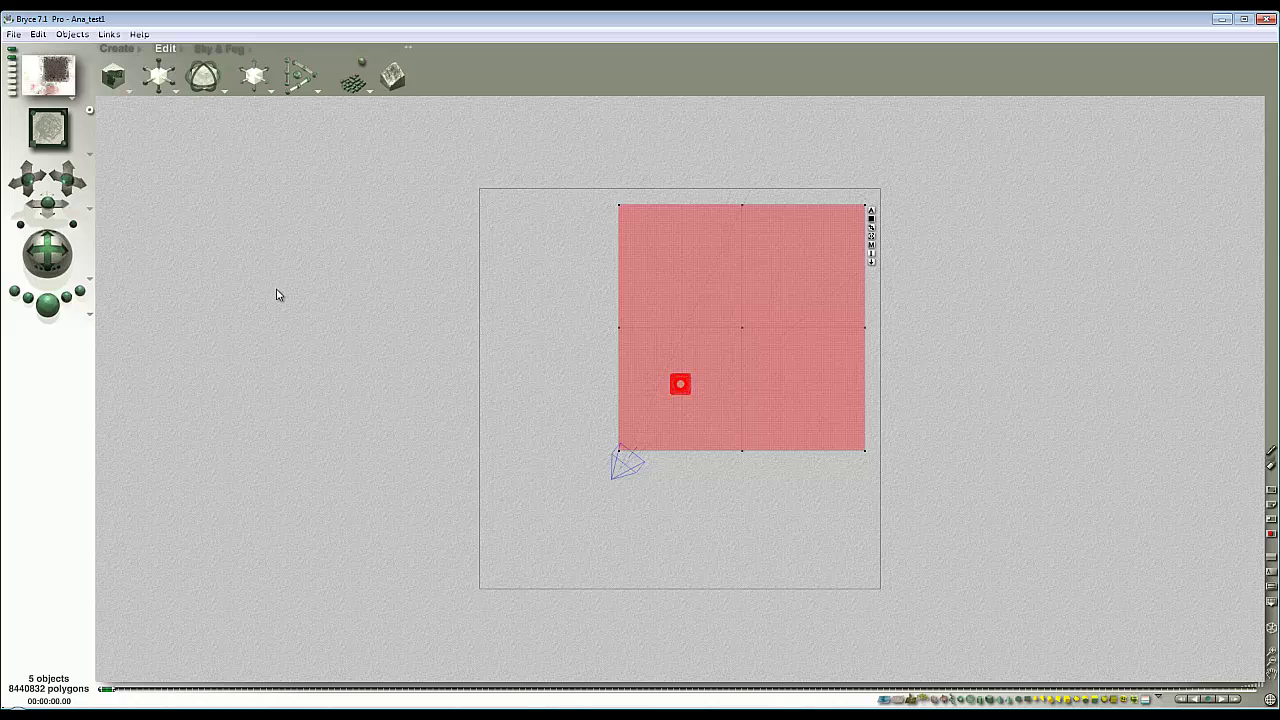
key("5")
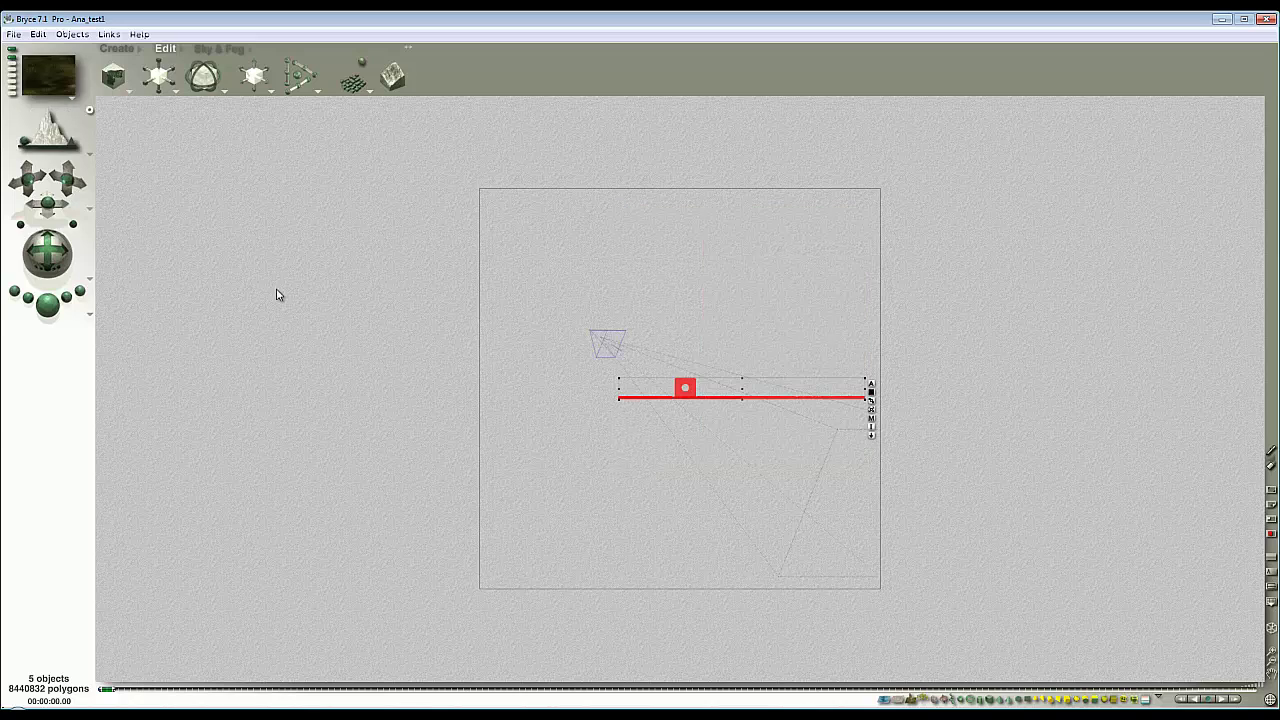
Step: Set the camera's Rotate X and Rotate Y to 0 in Camera & 2D Projection
left_click(608, 341)
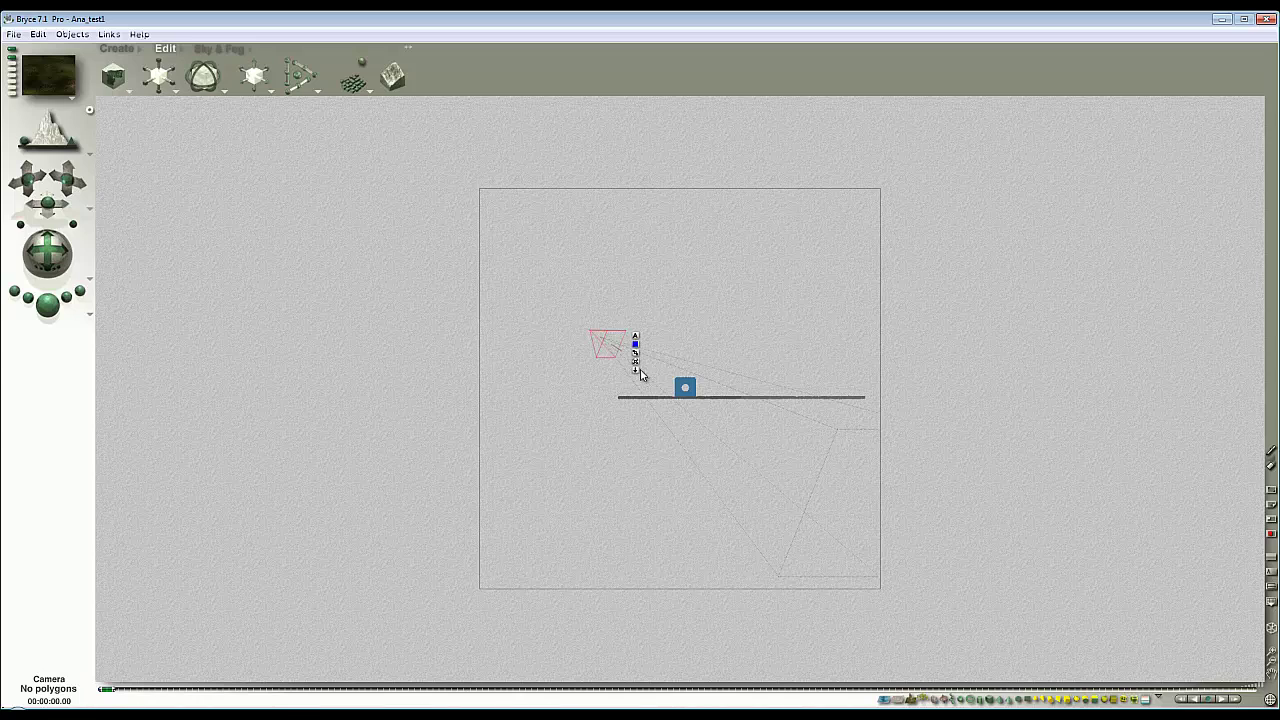
left_click(634, 335)
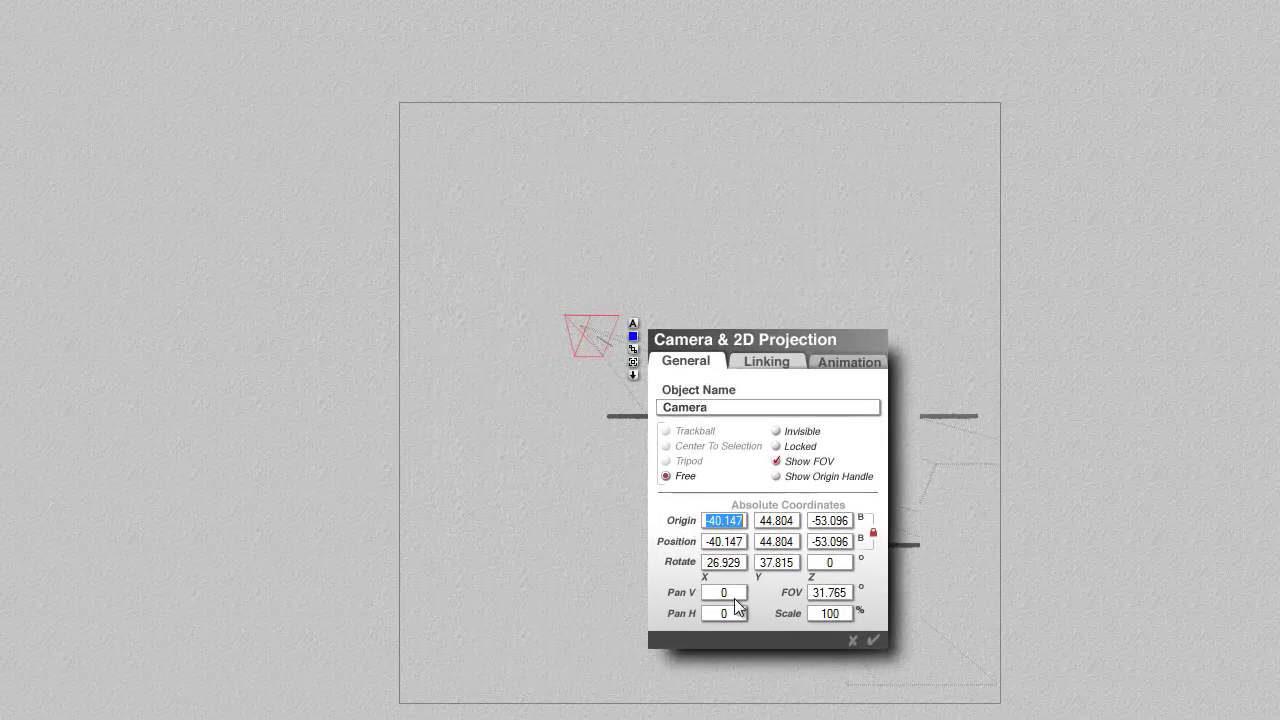
left_click(734, 564)
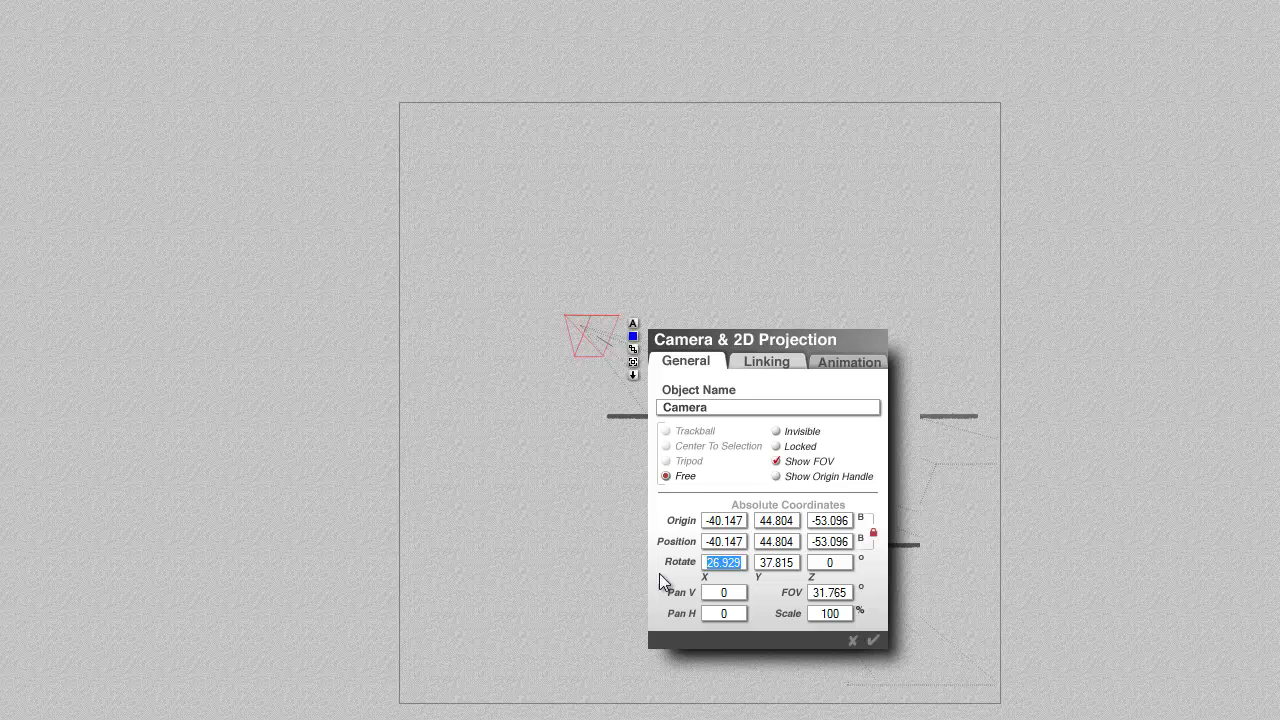
type("0")
key("Tab")
type("0")
left_click(879, 644)
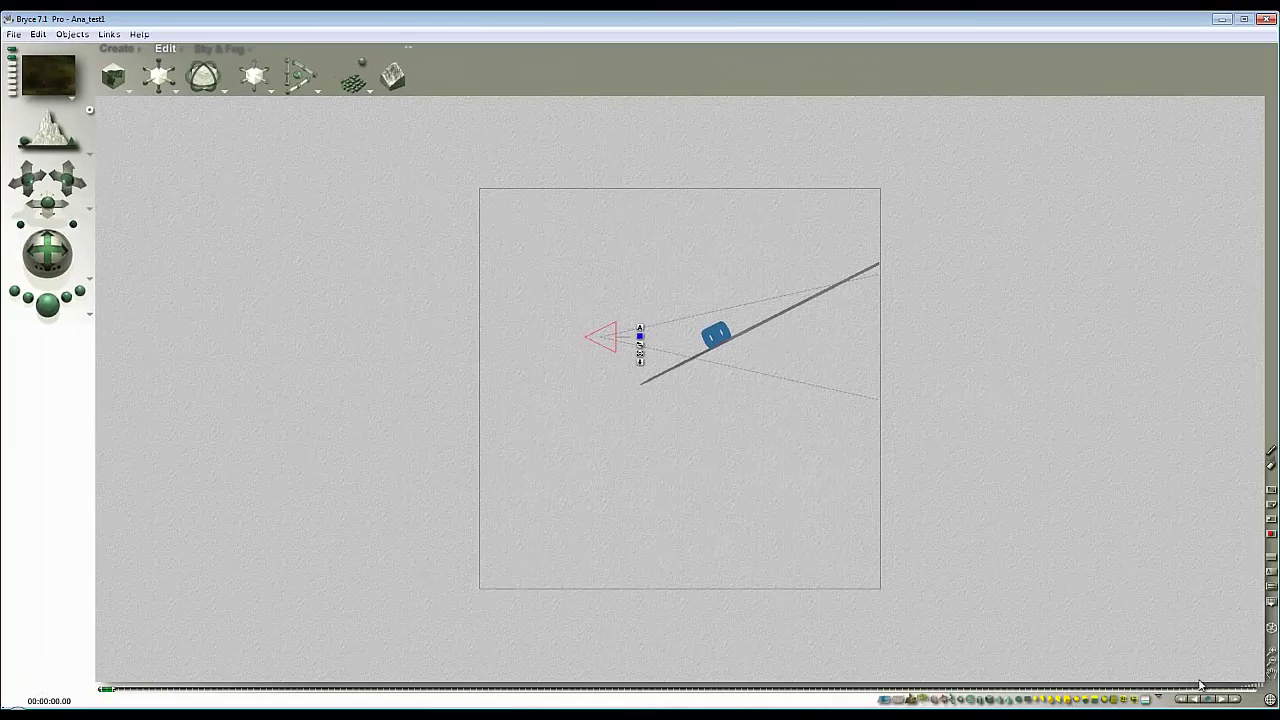
Step: Recentre the side view and select the tilted ground plane and block via Select Options
left_click_drag(1270, 676, 1258, 656)
left_click(838, 524)
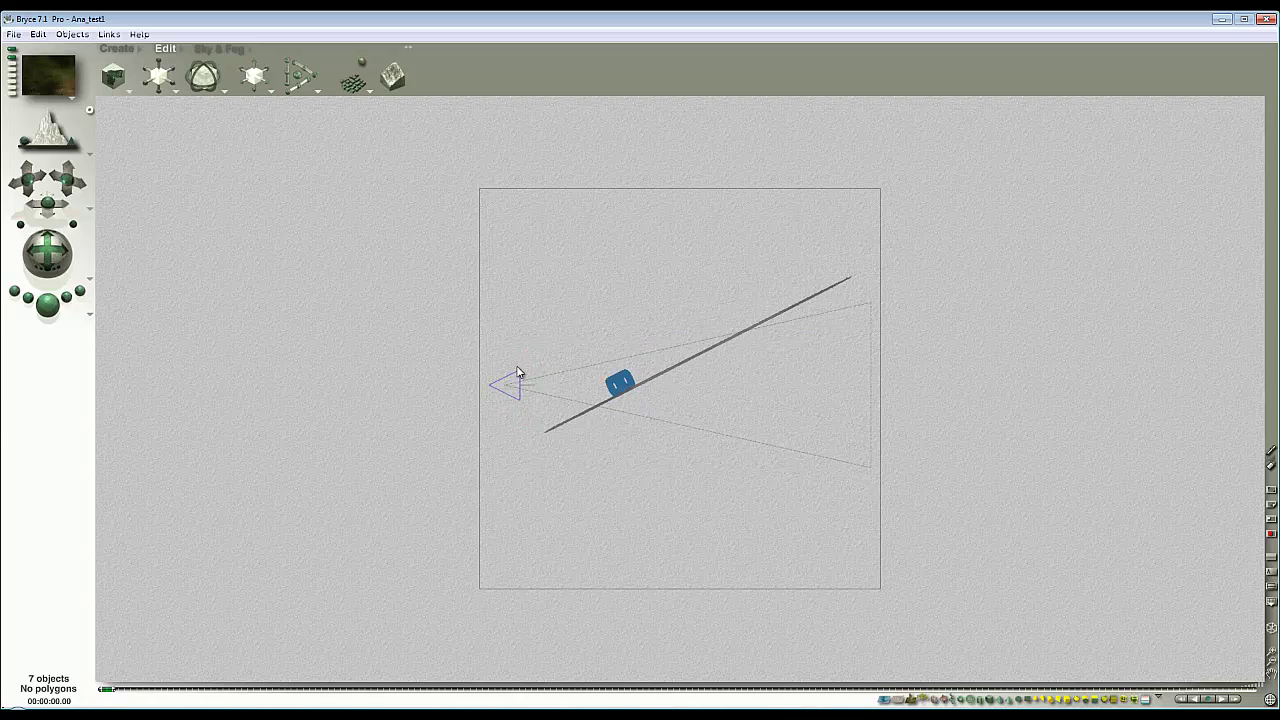
left_click_drag(487, 221, 860, 464)
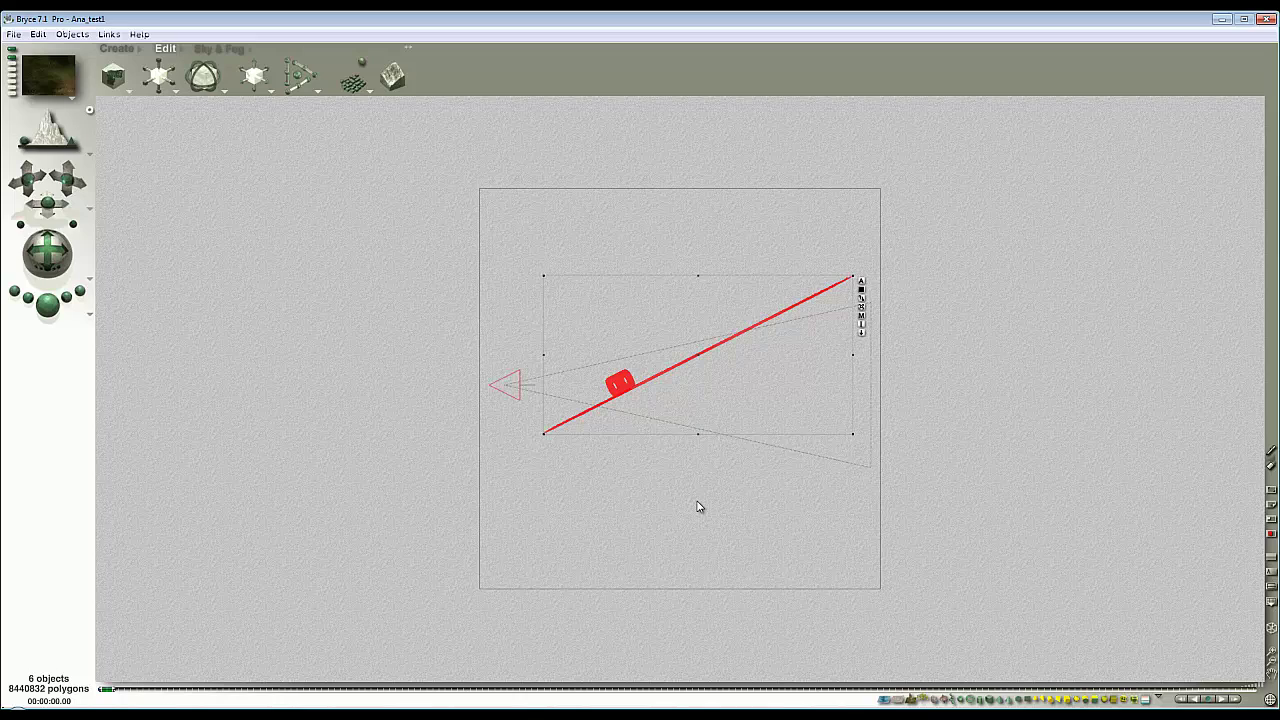
left_click(748, 539)
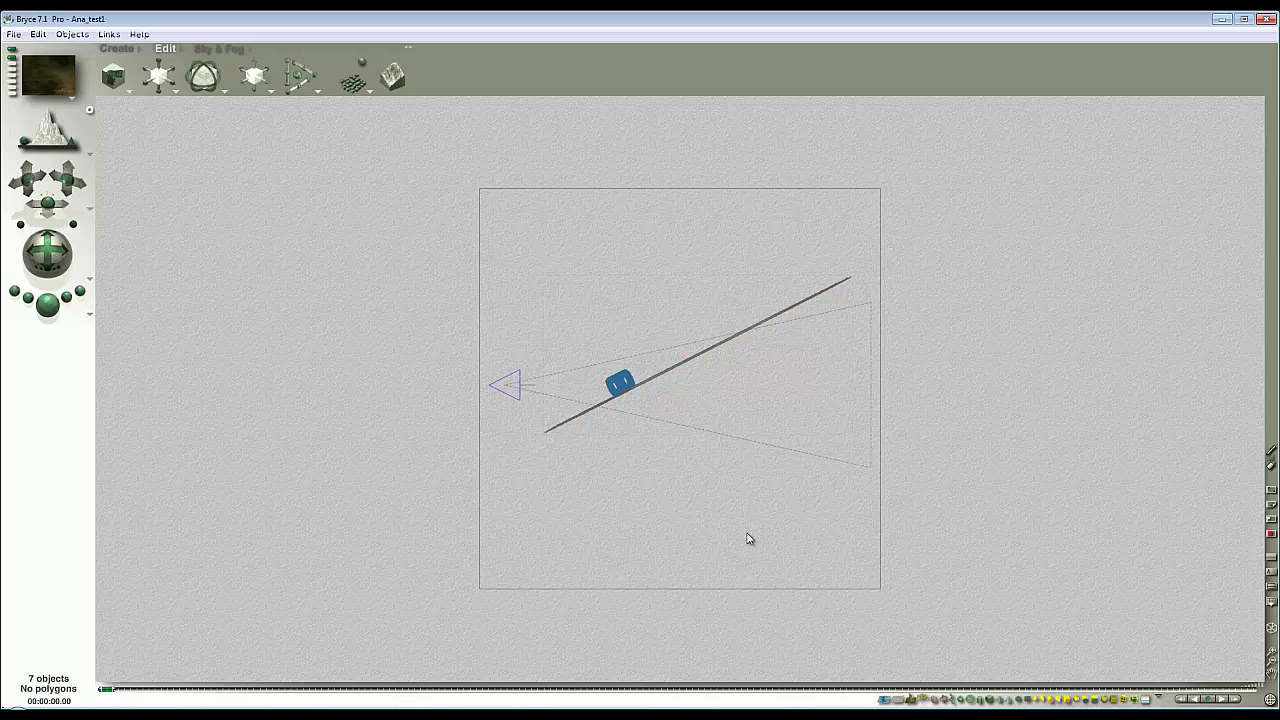
left_click(1161, 704)
left_click(1168, 651)
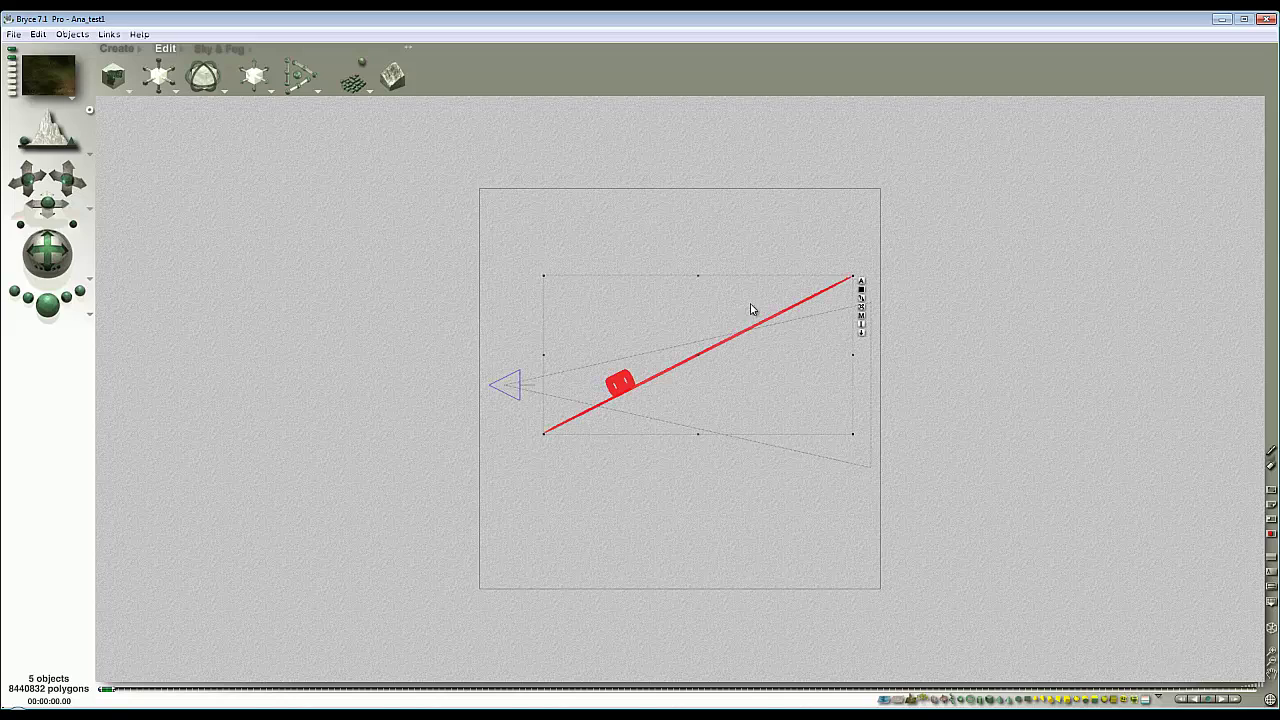
Step: Set the object's Object Parent Name to None, unlinking it from the camera
left_click(861, 281)
left_click(940, 337)
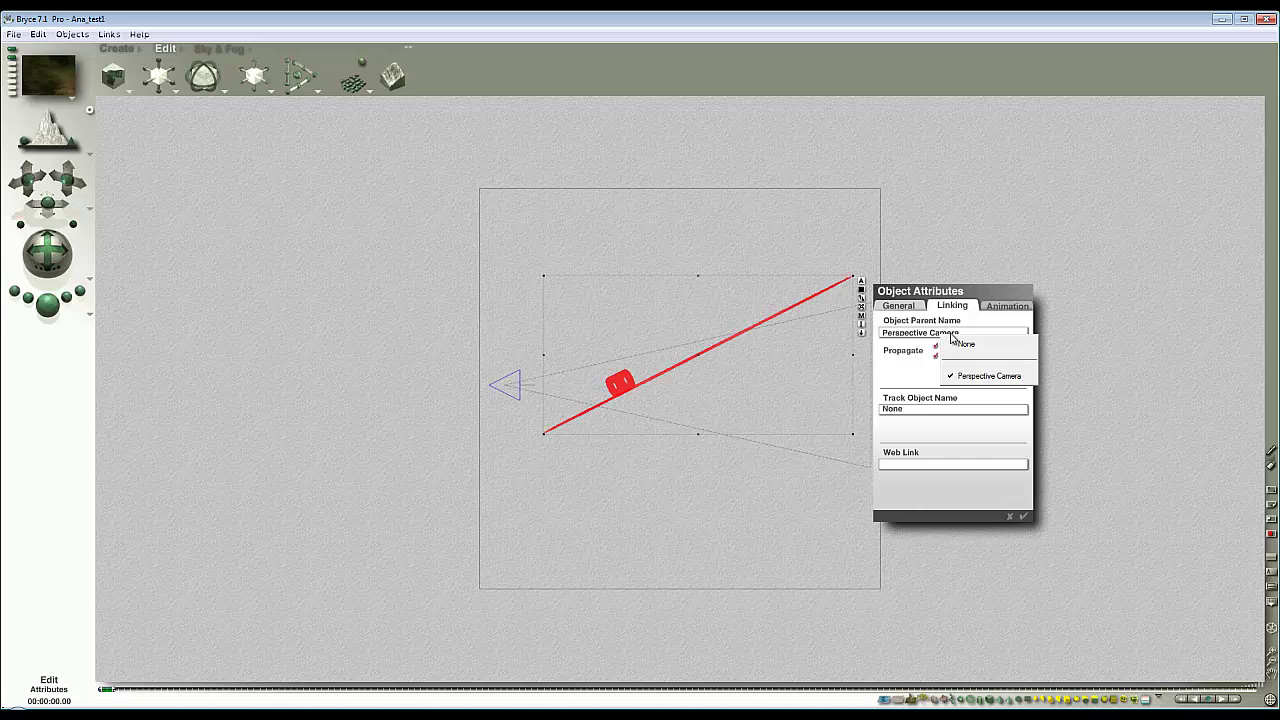
left_click(968, 345)
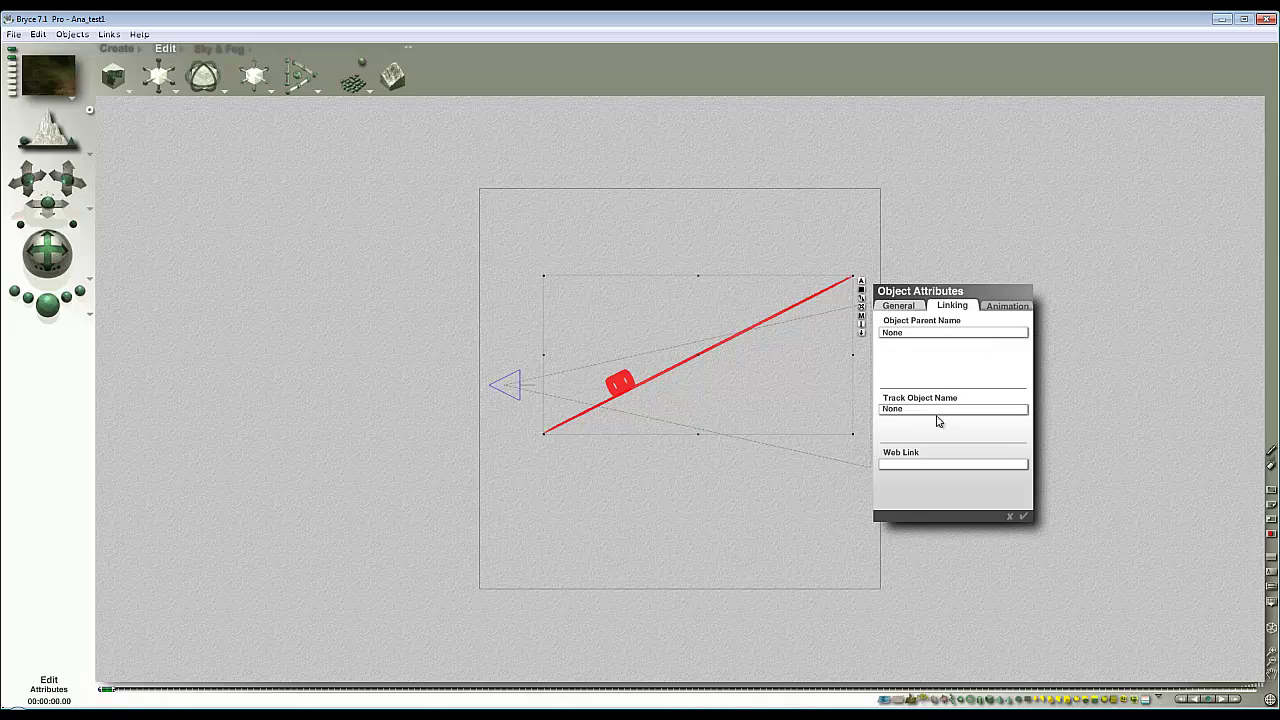
left_click(1023, 516)
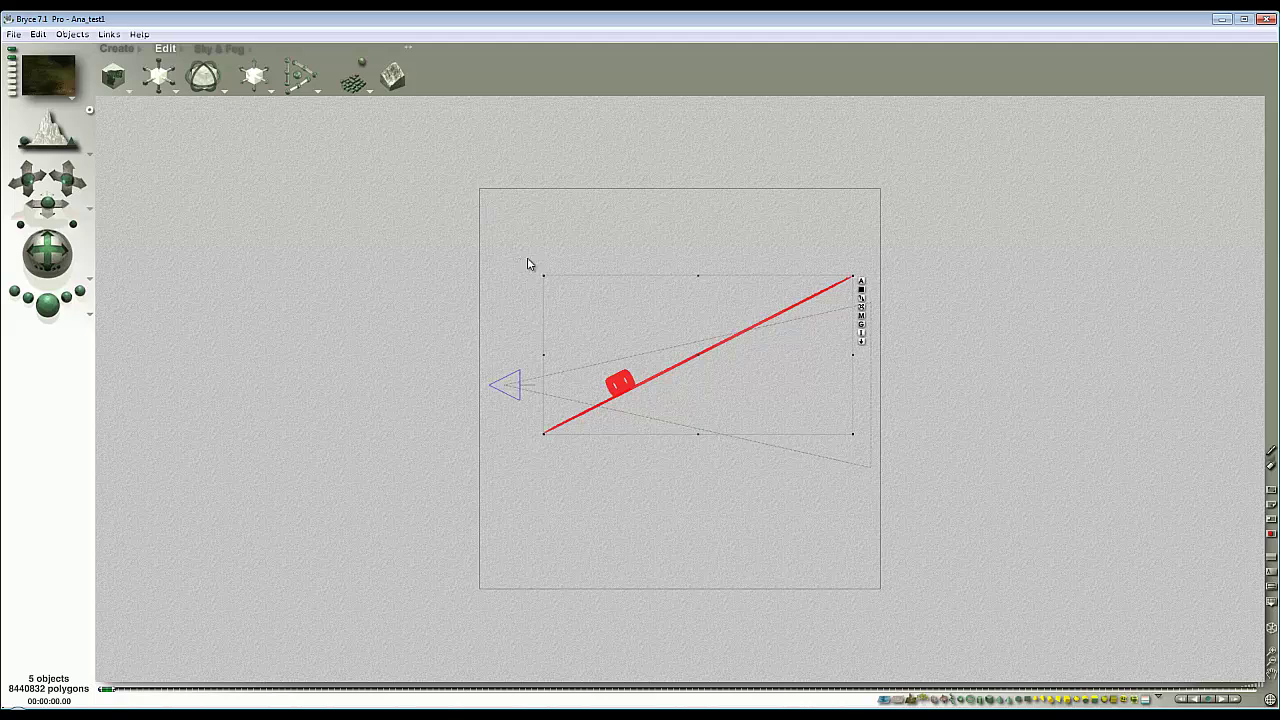
Step: Marquee-select the camera with all scene objects and group them into Group 1
left_click_drag(492, 206, 884, 494)
left_click(861, 324)
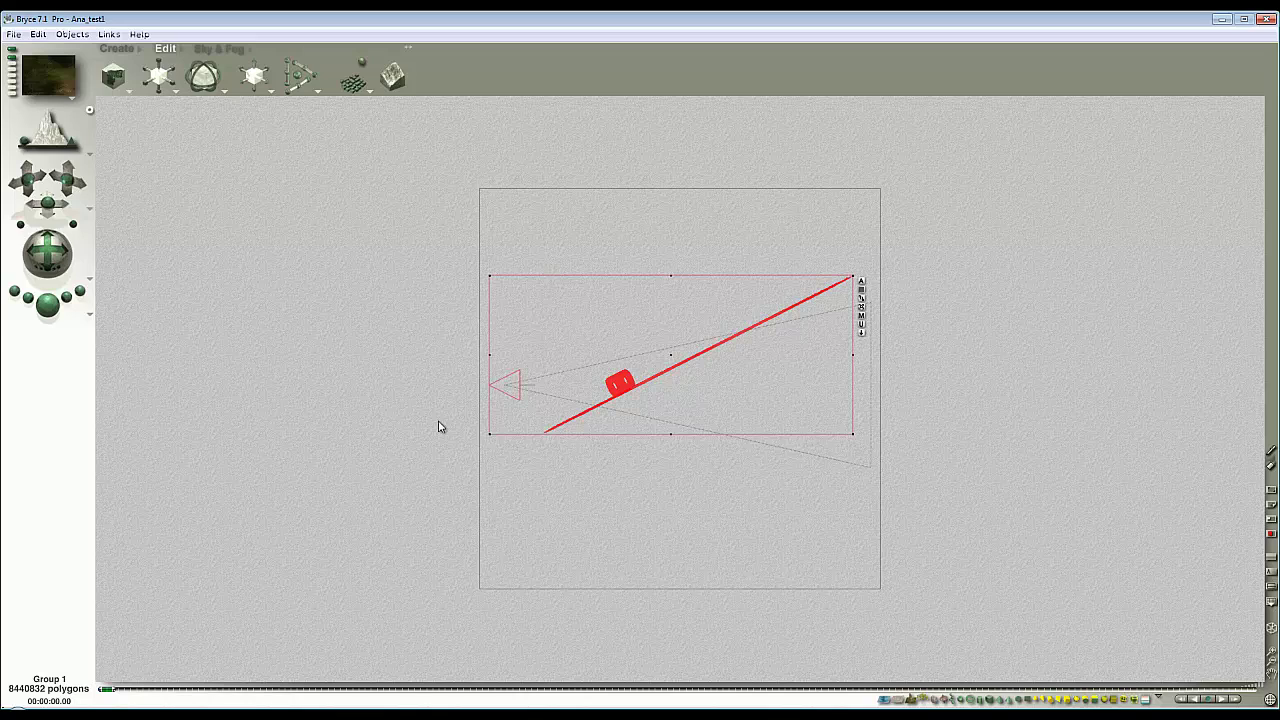
left_click(177, 94)
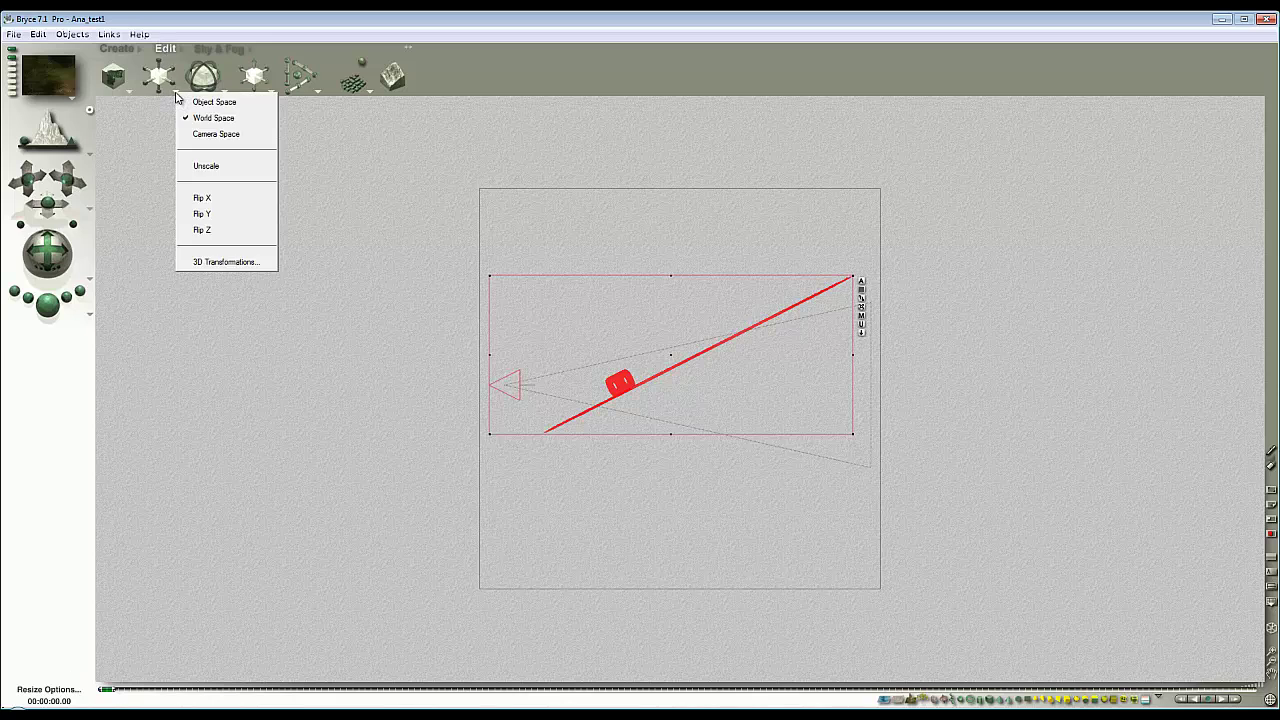
Step: Scale Group 1 to Size Y 50 in 3D Transformations, leaving X and Z at 100
left_click(231, 263)
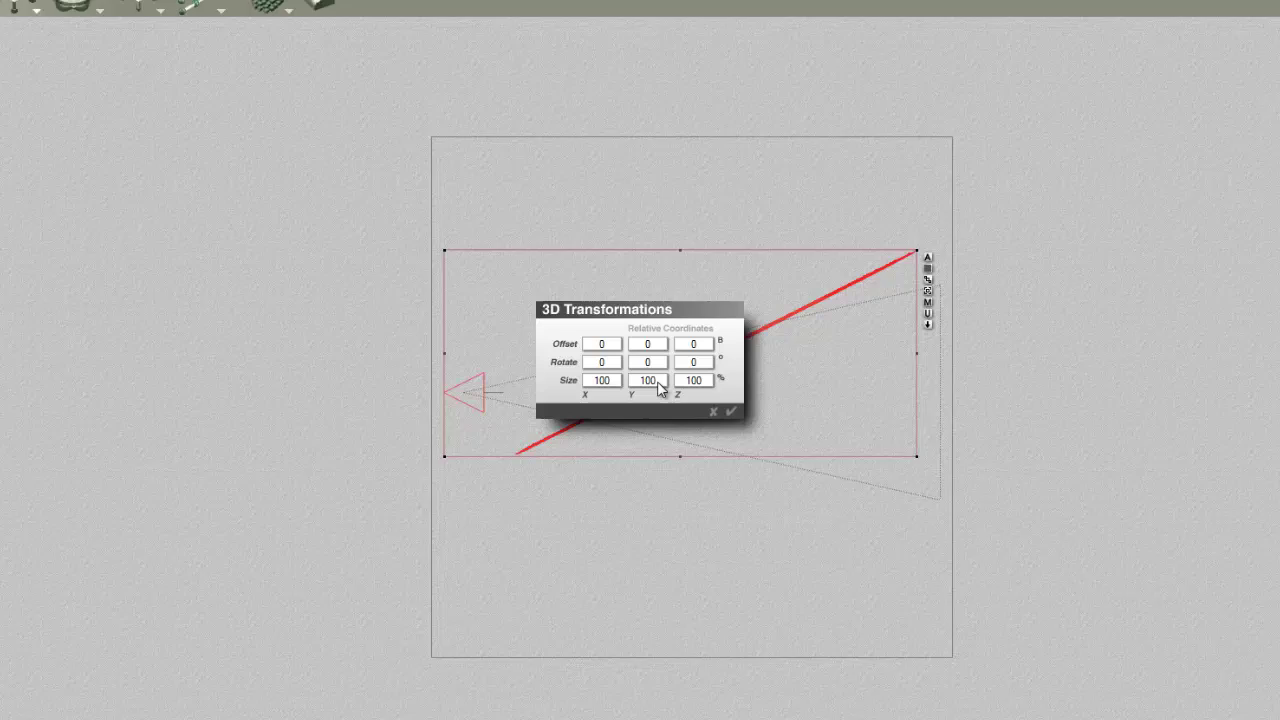
double_click(660, 385)
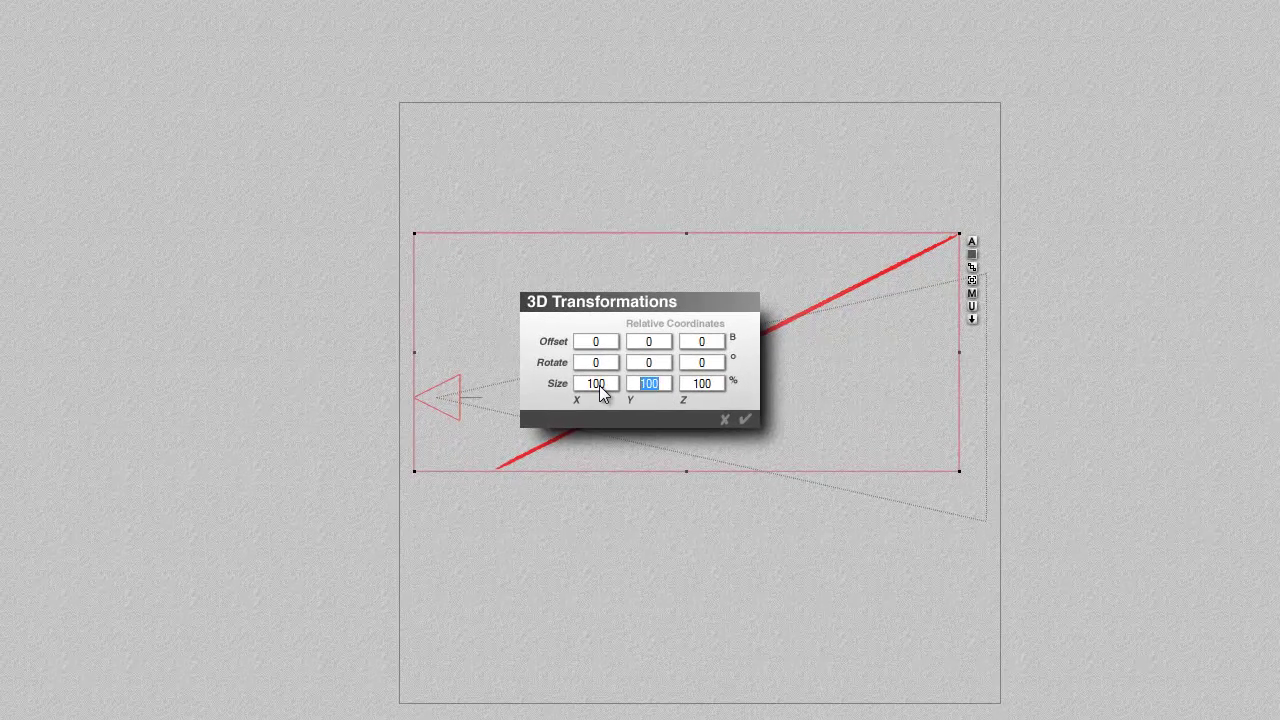
type("50")
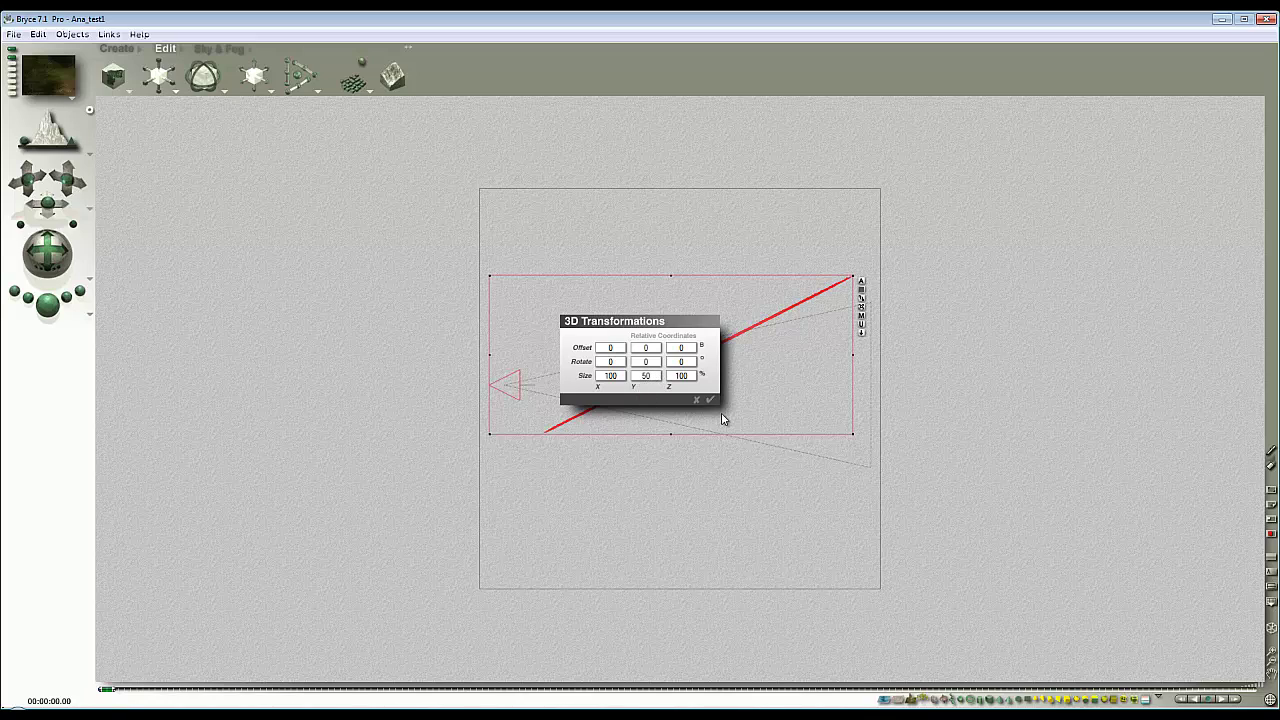
left_click(711, 400)
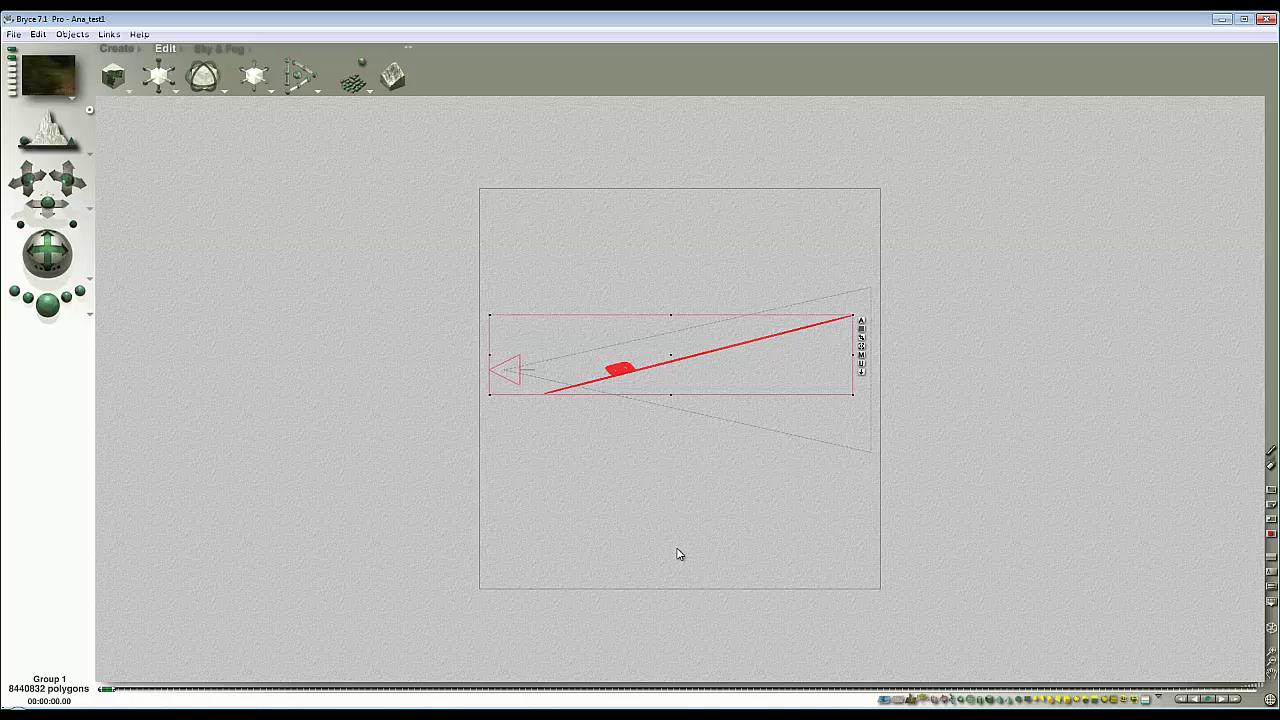
Step: Ungroup the flattened scene and select all of its objects with Select Options
left_click(861, 363)
left_click(800, 527)
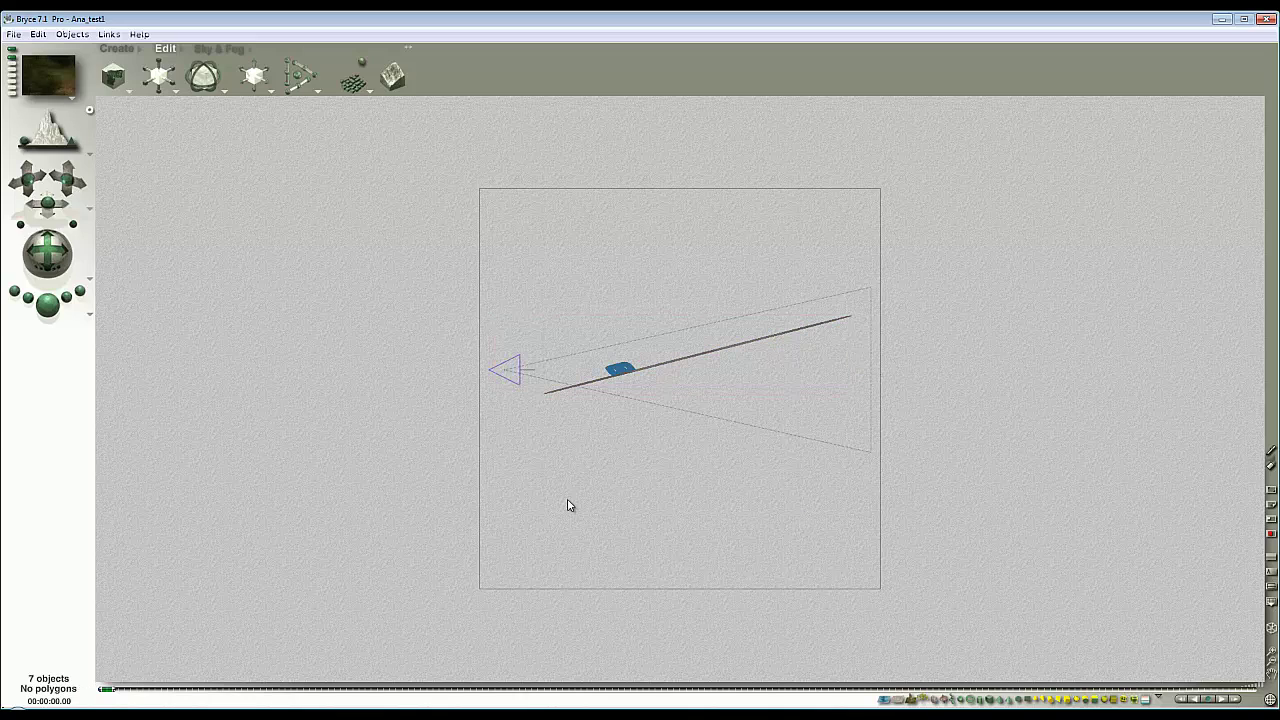
left_click(1159, 699)
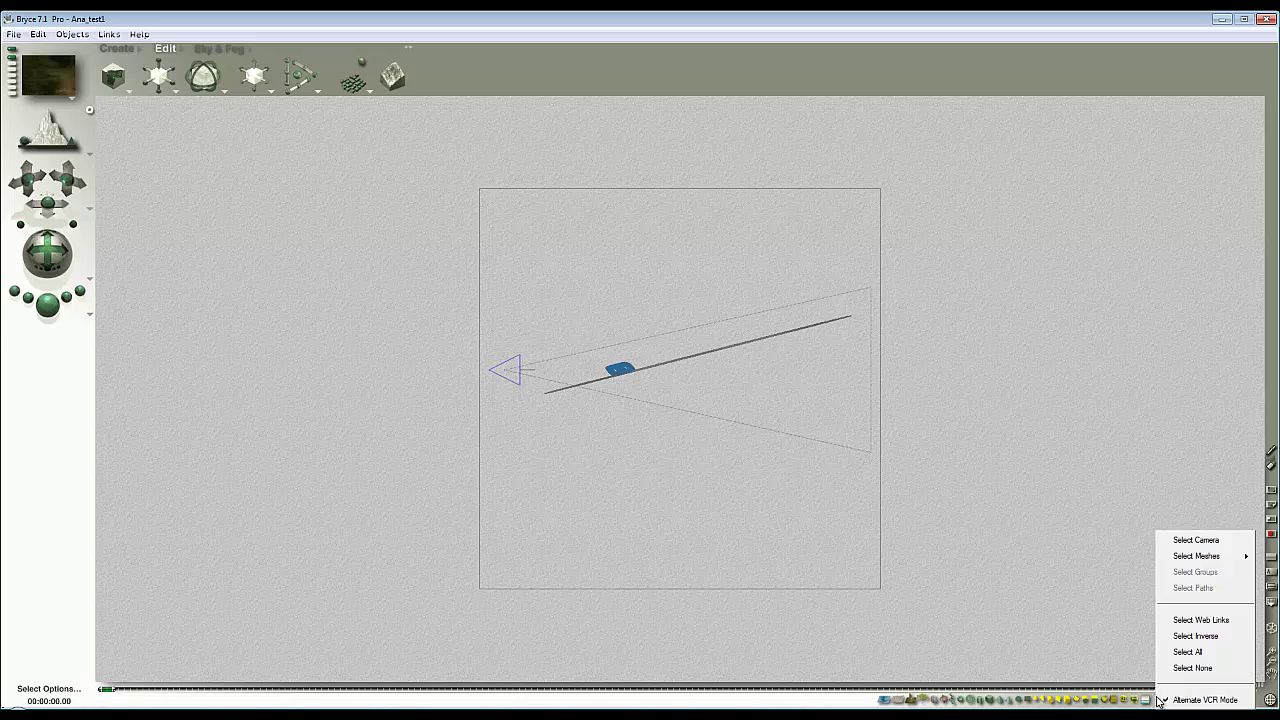
left_click(1188, 652)
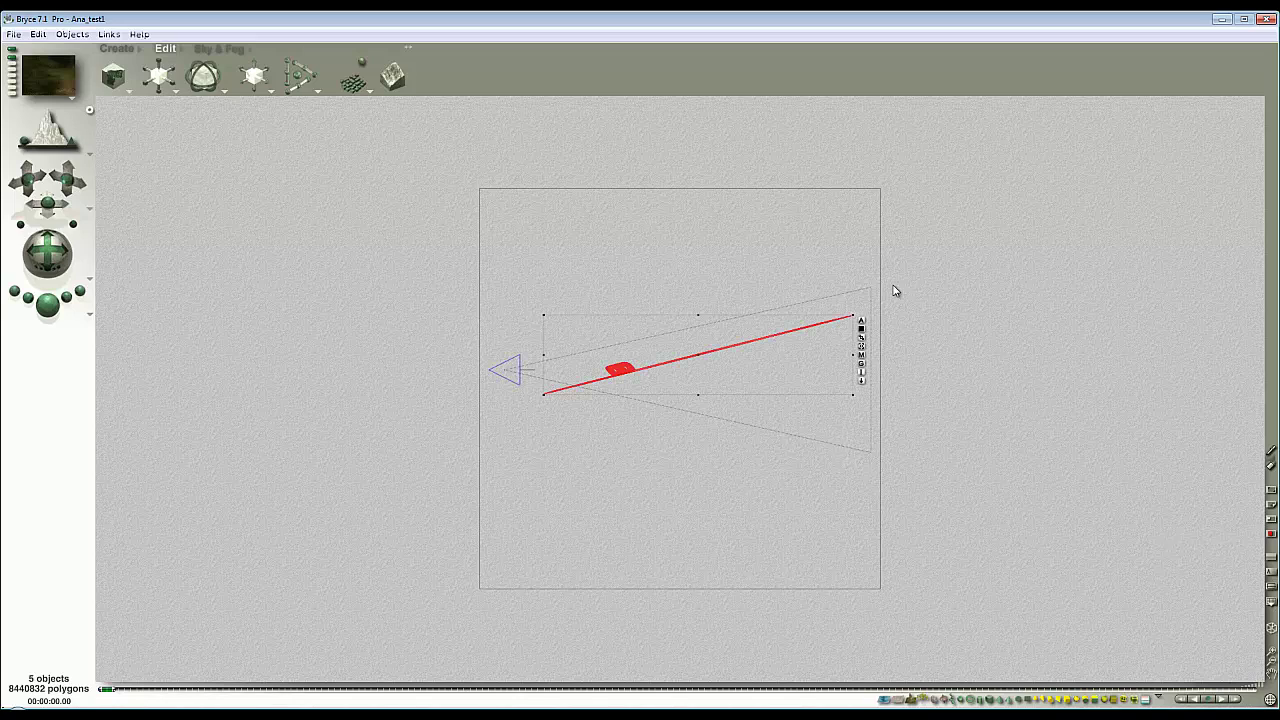
Step: Link all selected objects to Perspective Camera and return to Saved View #1
left_click(861, 321)
left_click(962, 373)
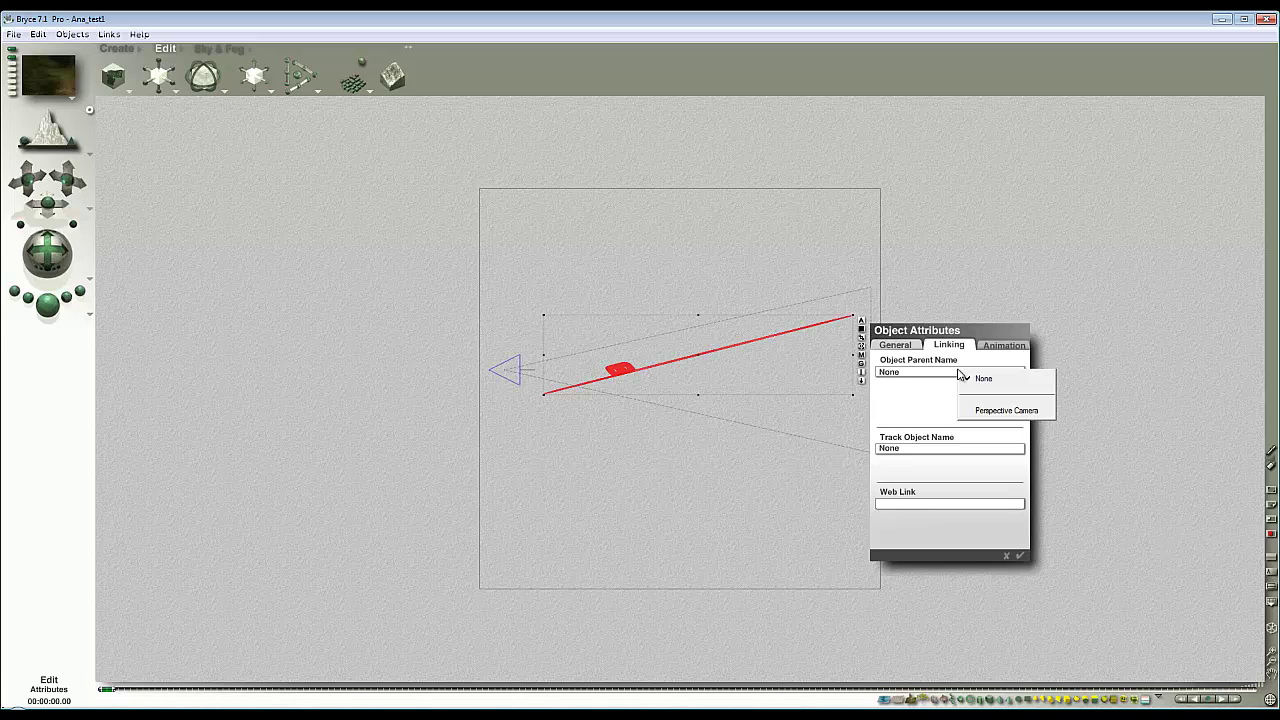
left_click(1006, 410)
left_click(1018, 557)
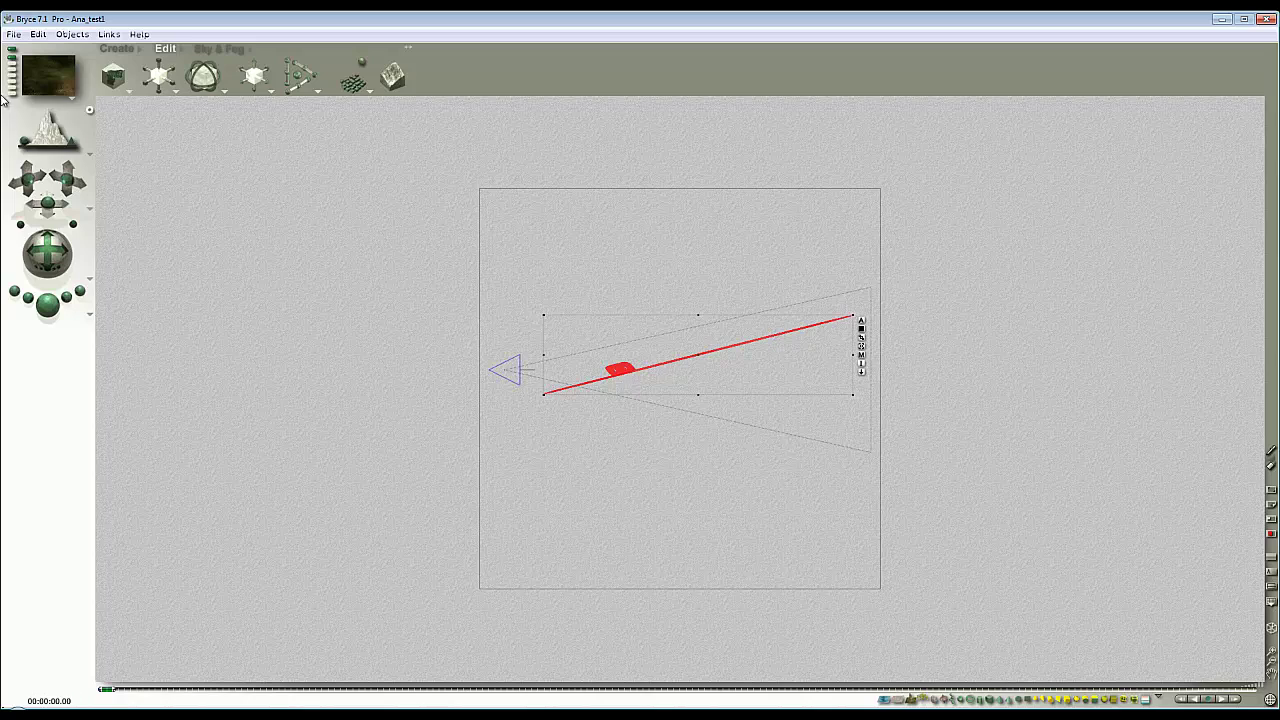
left_click(11, 58)
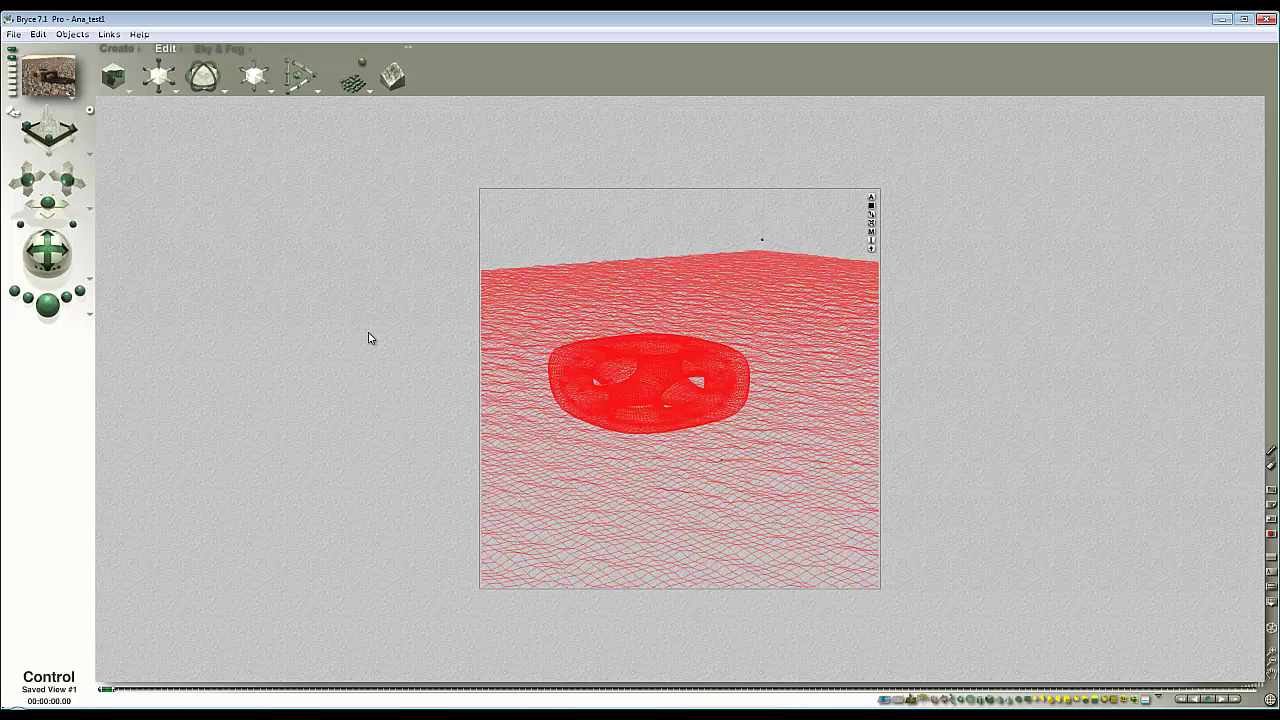
Step: Cycle through front and top views back to the camera view and start a test render
key("3")
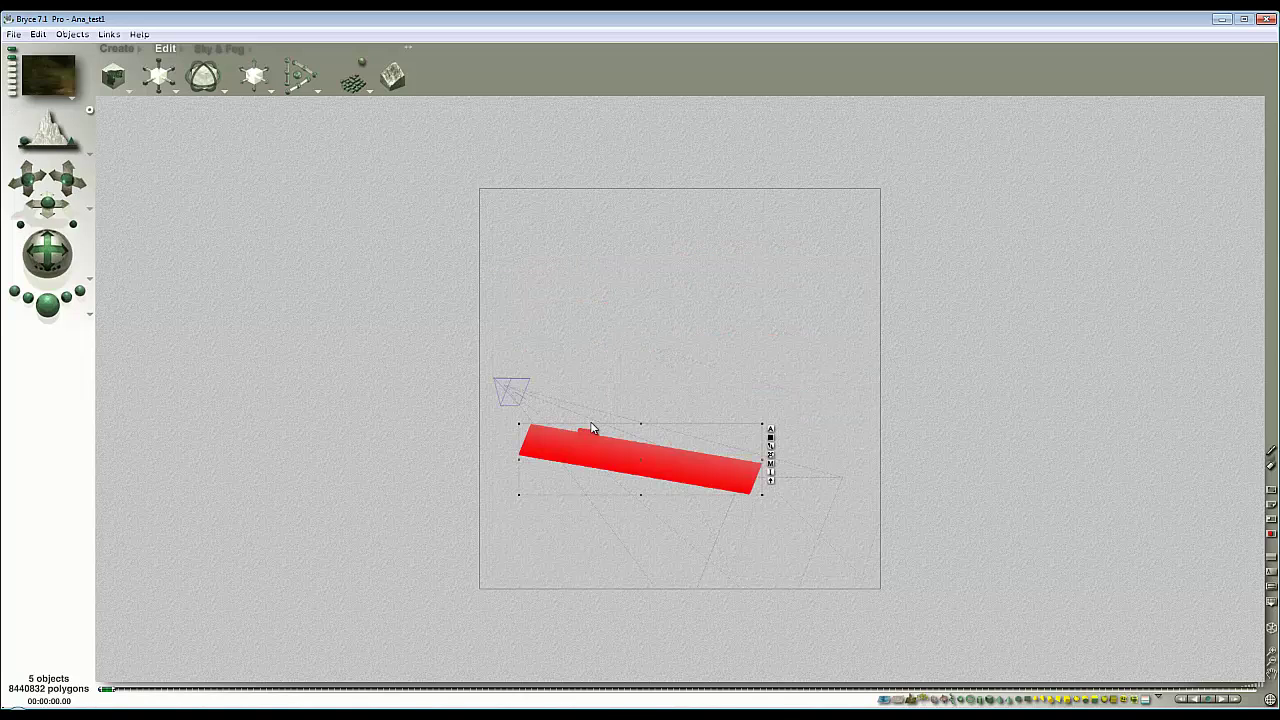
key("3")
key("1")
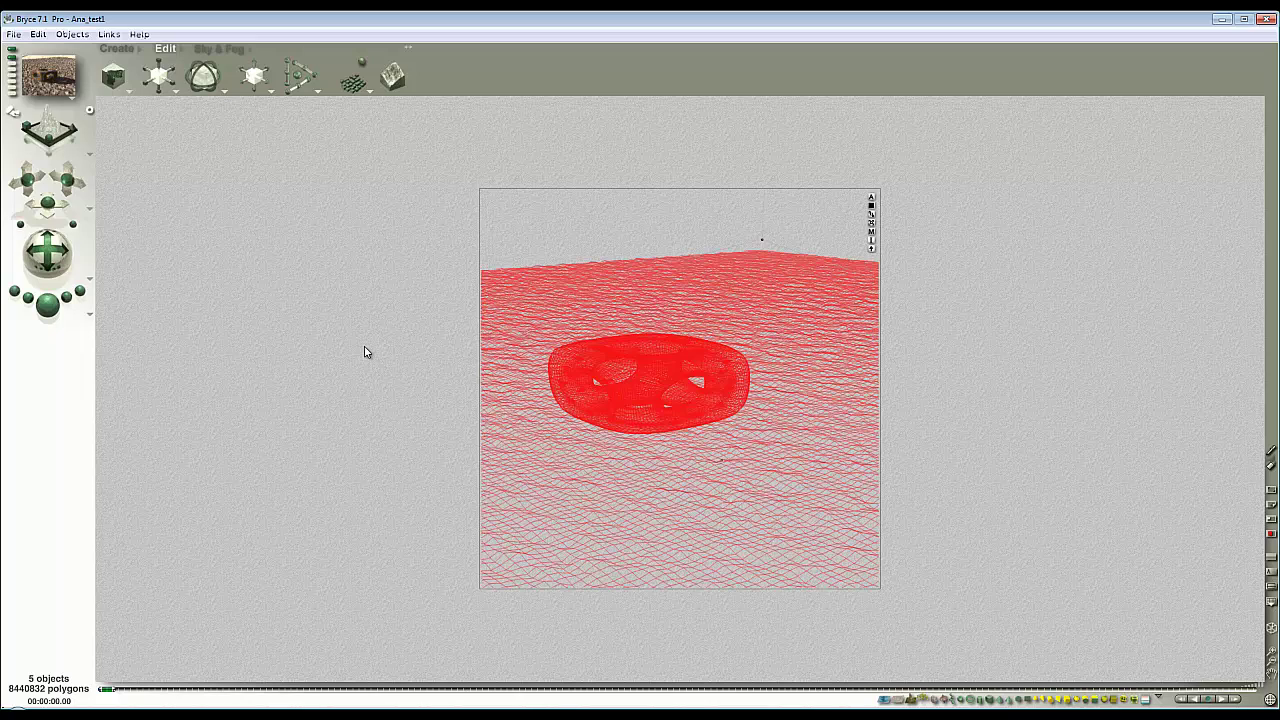
left_click(47, 305)
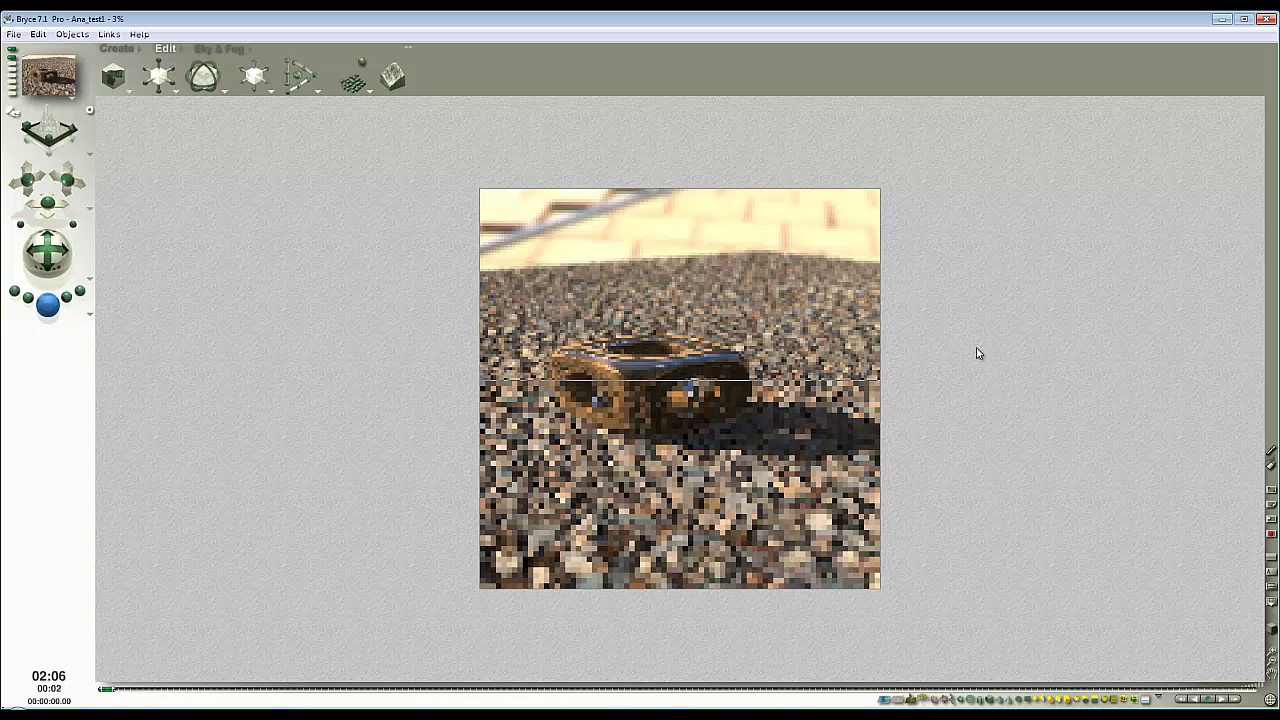
Step: Stop the render and set Document Setup's aspect ratio to 2 : 1 for 1200 x 600
left_click(318, 252)
left_click(14, 34)
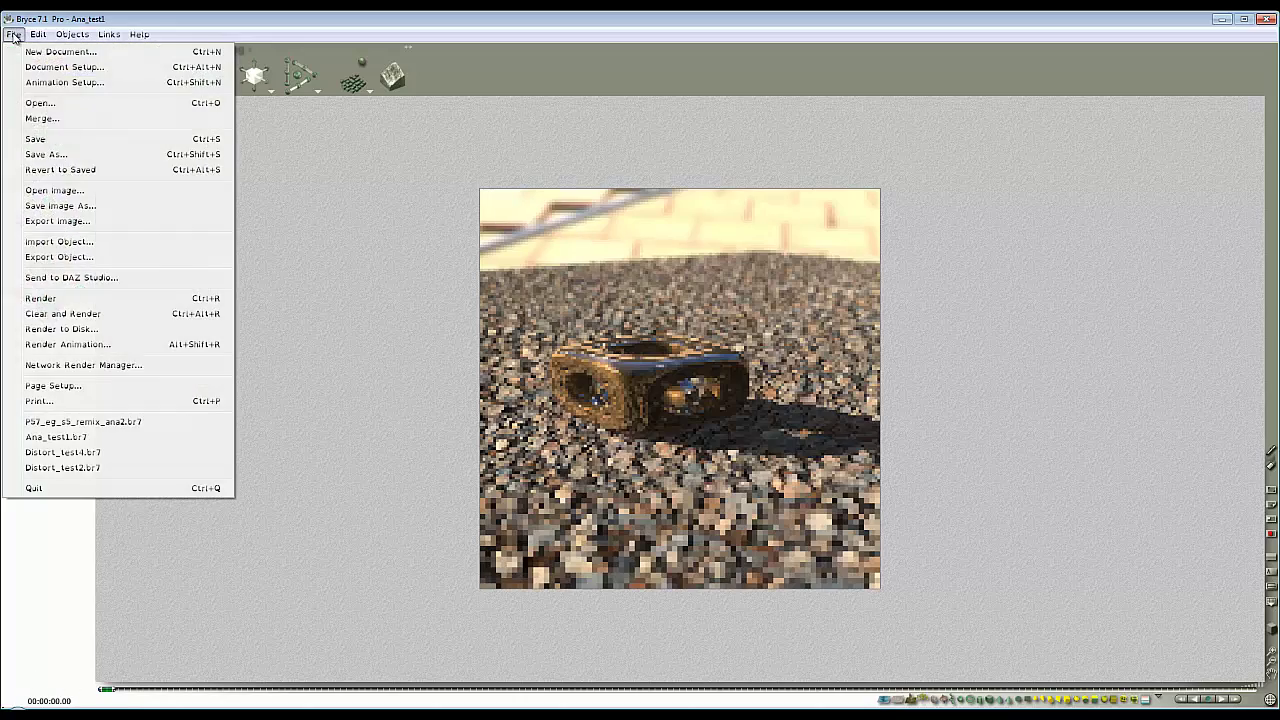
left_click(33, 68)
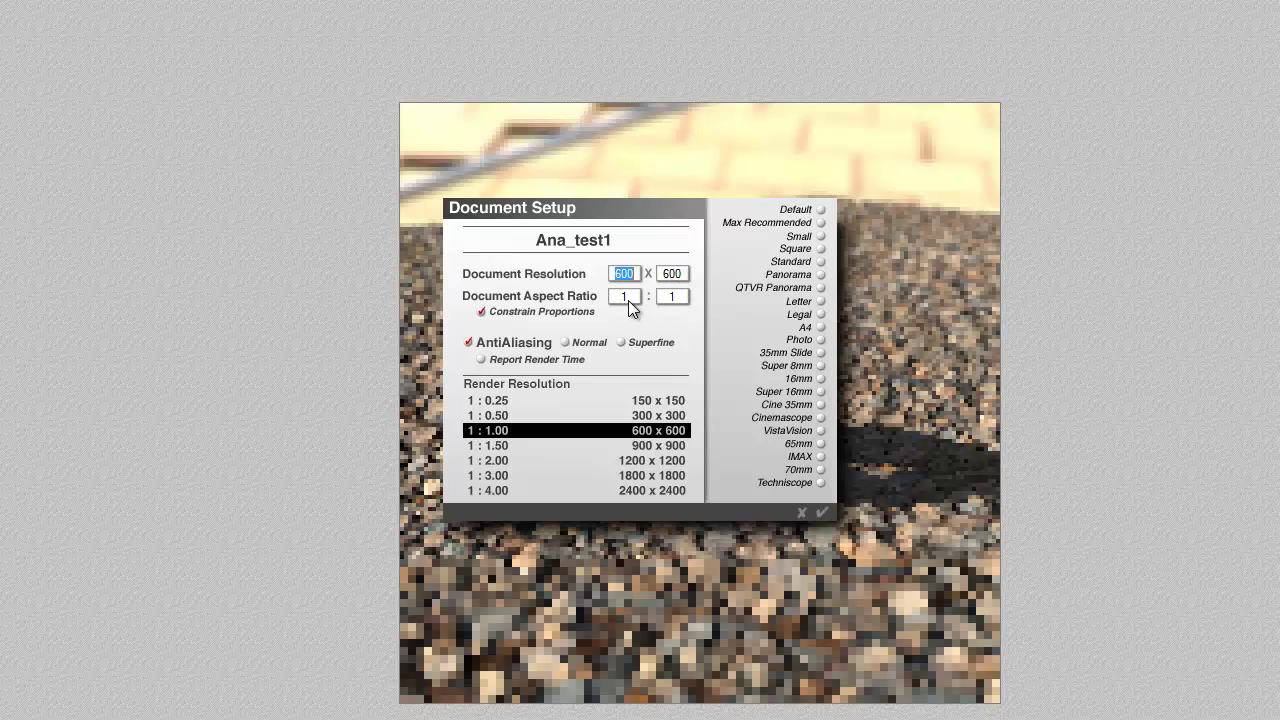
left_click(627, 297)
type("2")
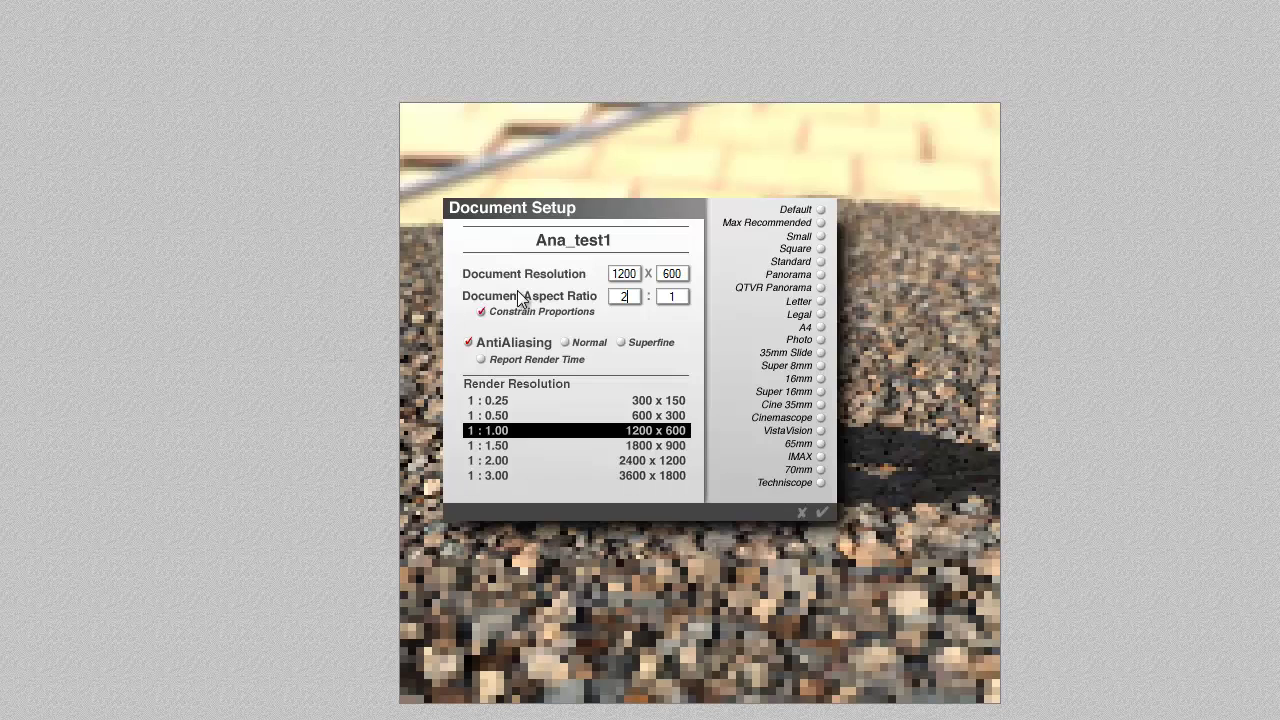
key("Return")
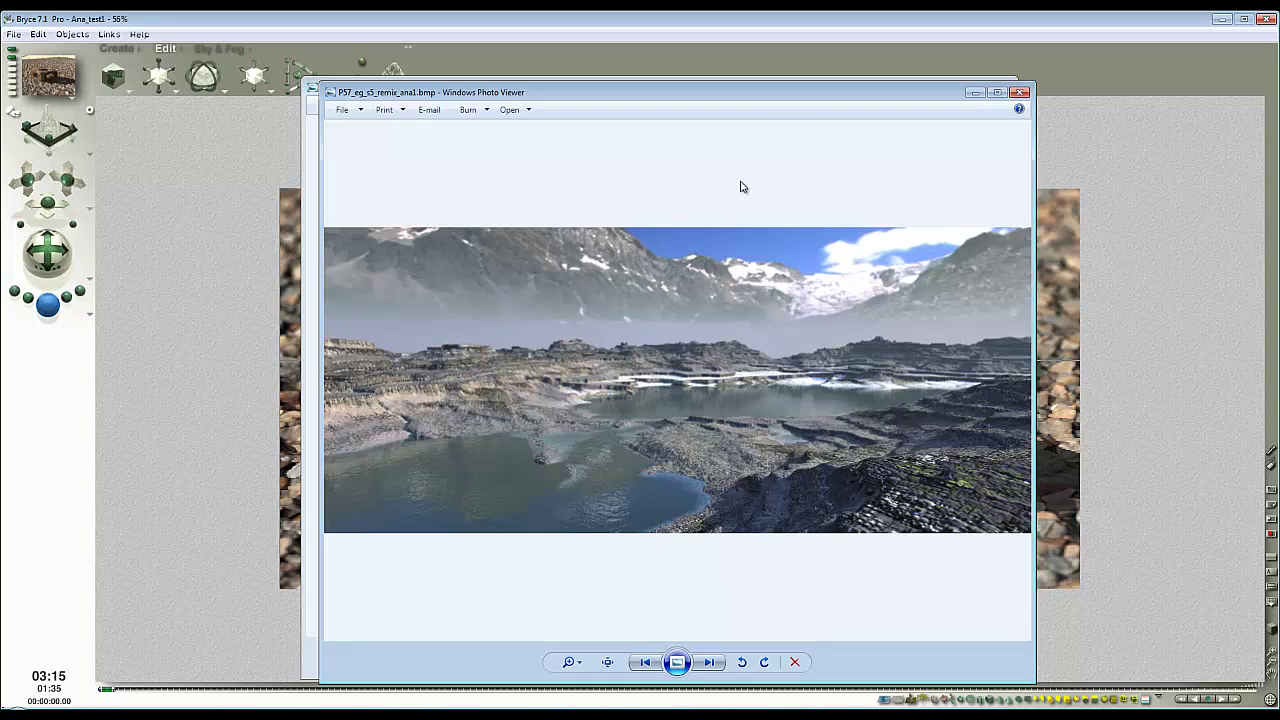
Step: Move the wide render window aside and back, then advance to P57_eg_s5_remix_ana1.jpg
left_click_drag(757, 97, 322, 97)
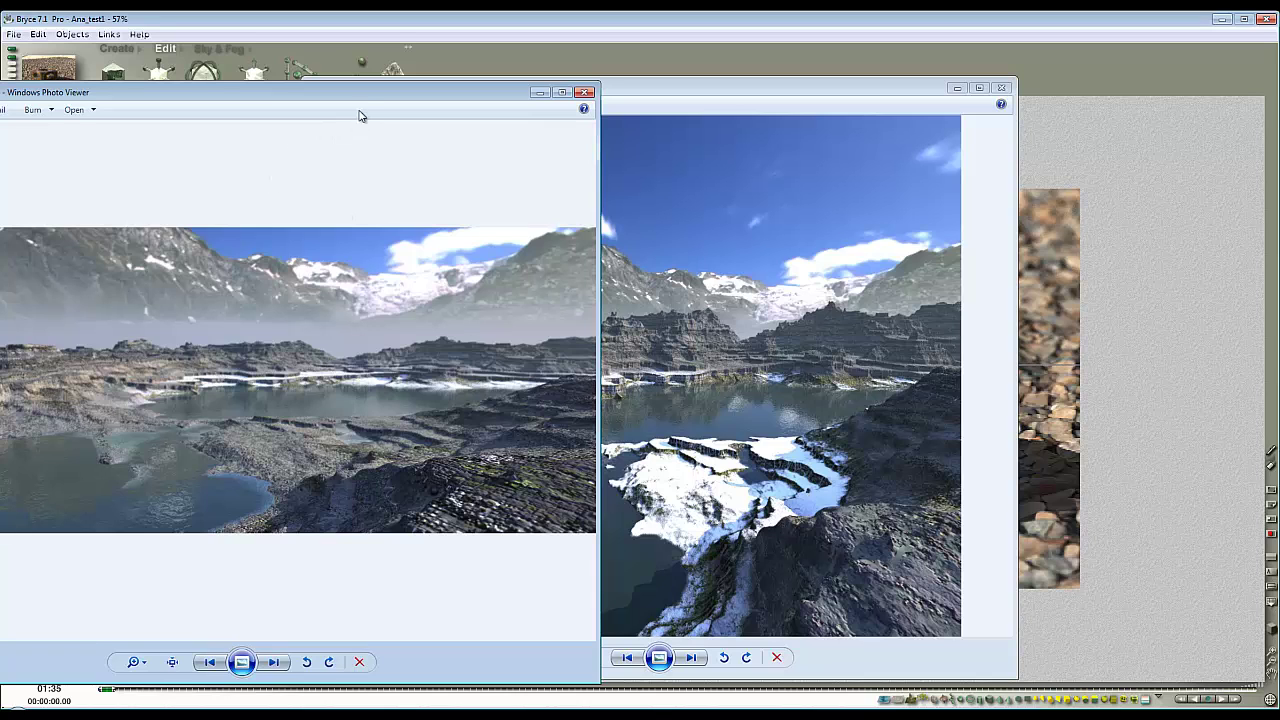
left_click_drag(363, 94, 797, 97)
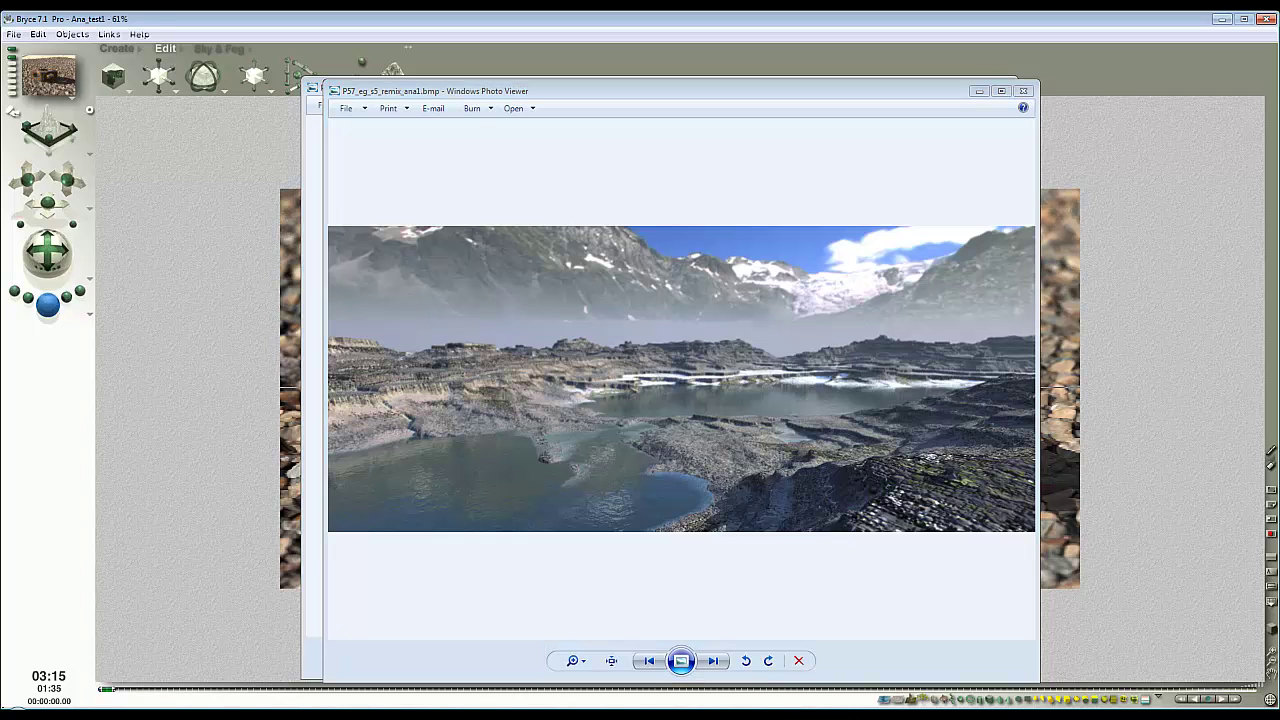
key("Right")
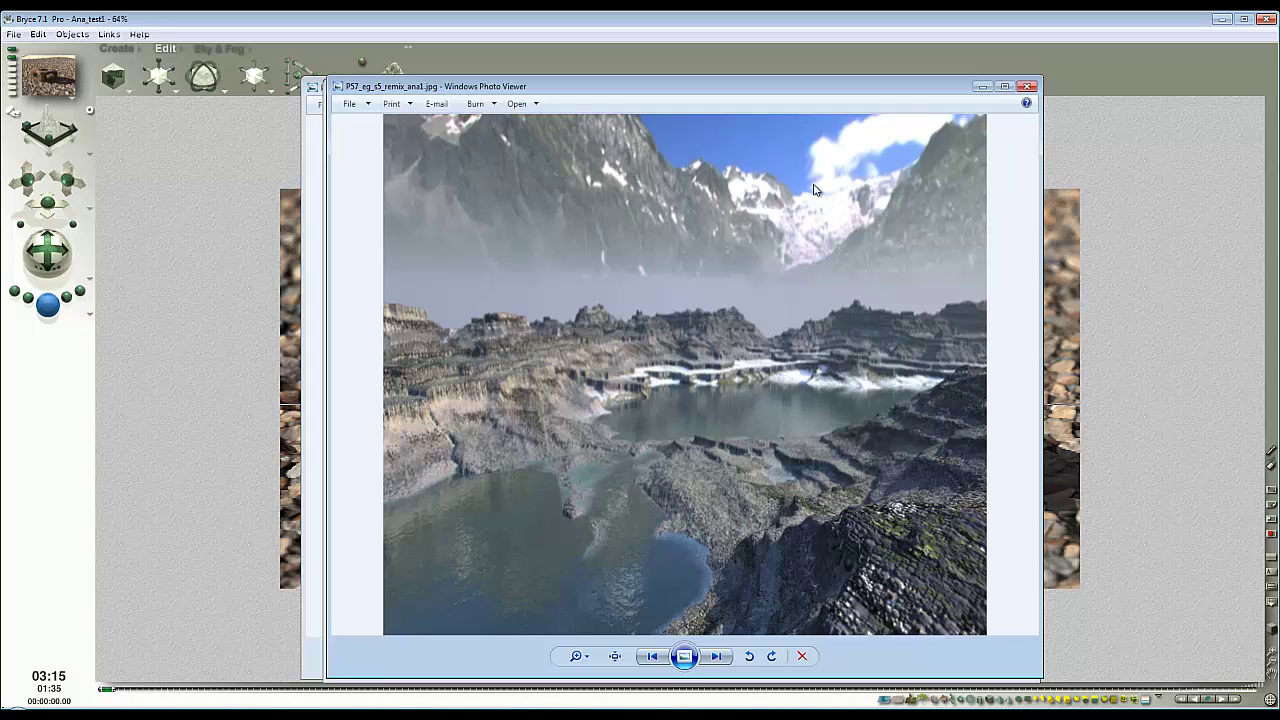
Step: Close the resized ana1, wide ana1 and original remix image viewers
left_click(1028, 90)
left_click(1015, 88)
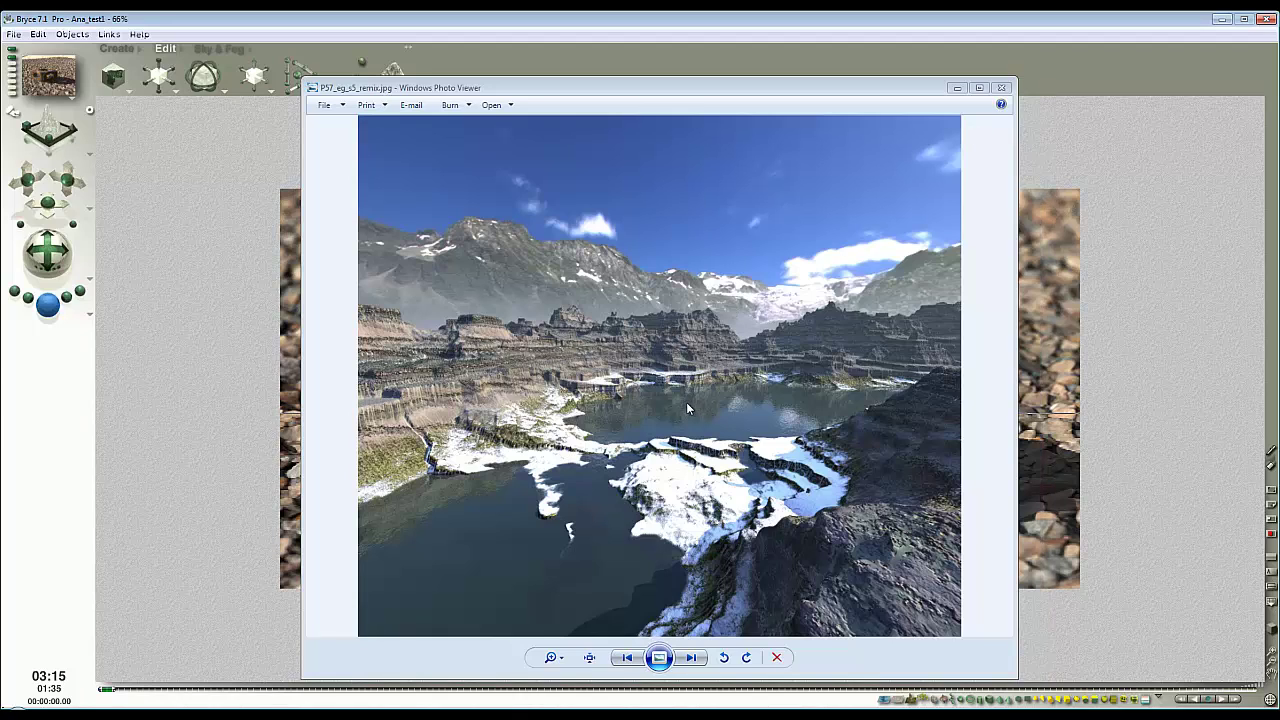
left_click(1000, 87)
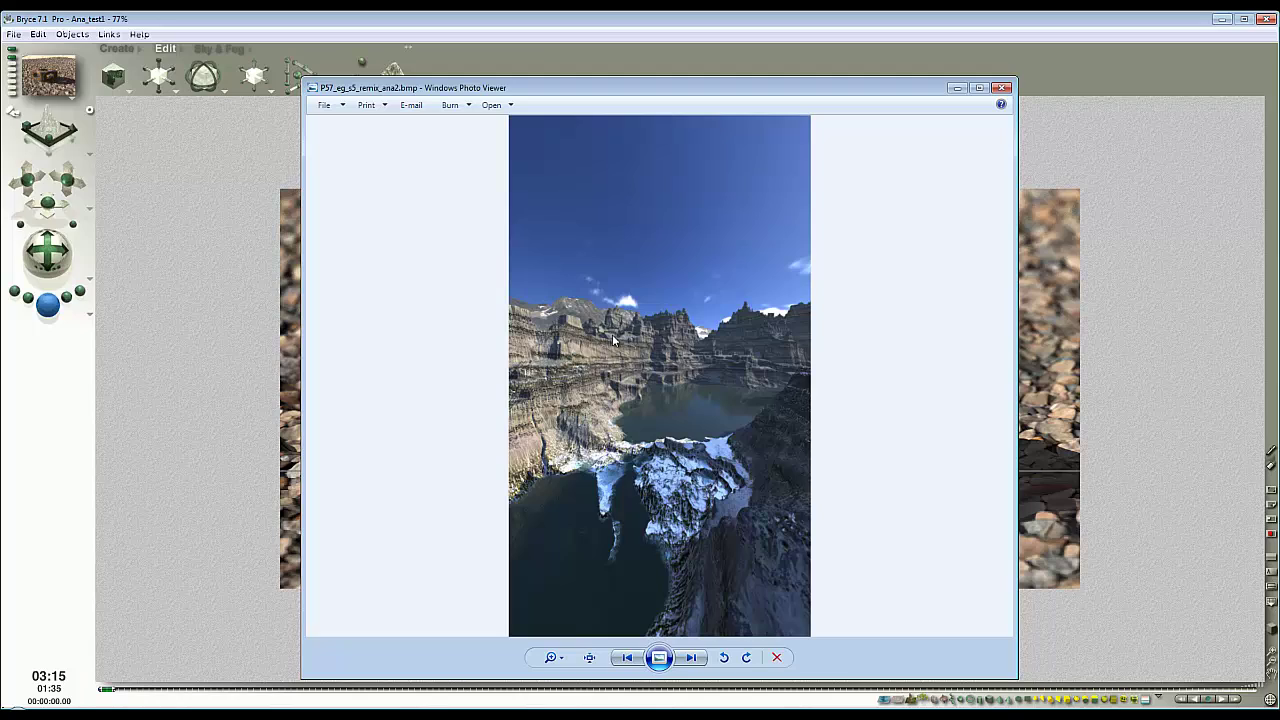
Step: Place the remix and ana2 Photo Viewer windows side by side, then close the ana2 viewer
left_click(1002, 89)
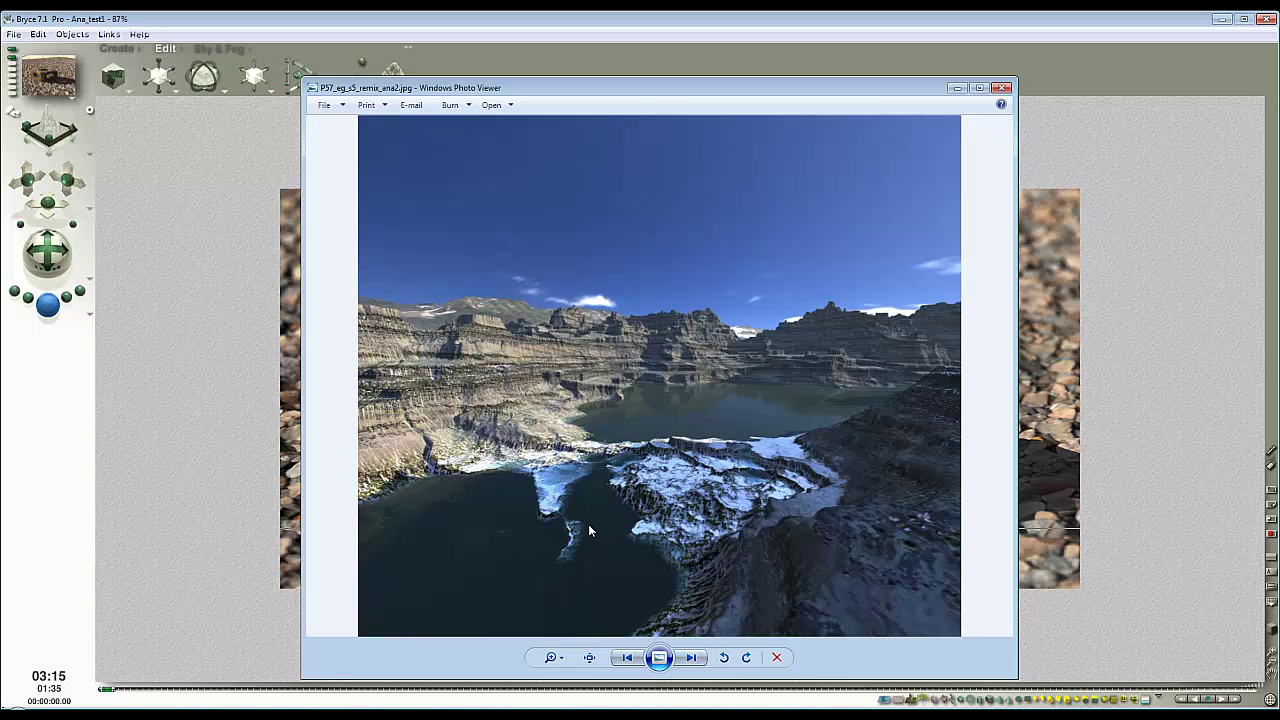
left_click_drag(718, 88, 916, 79)
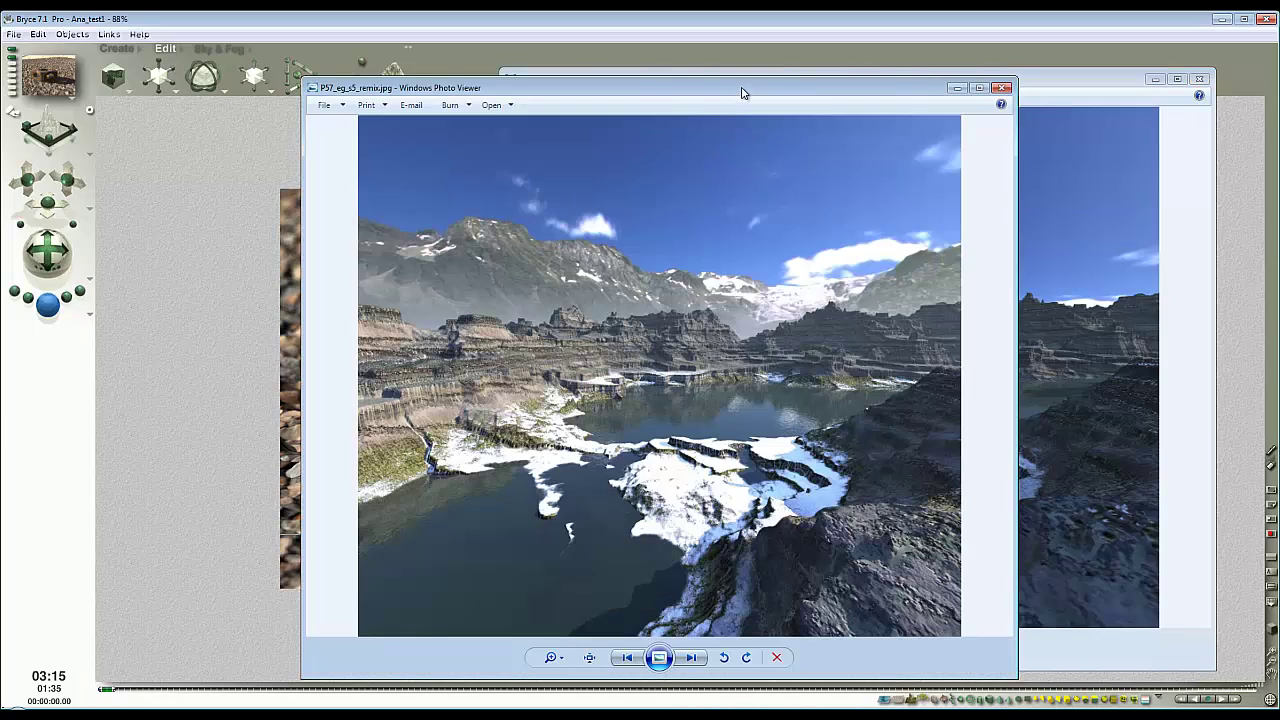
left_click_drag(736, 89, 456, 79)
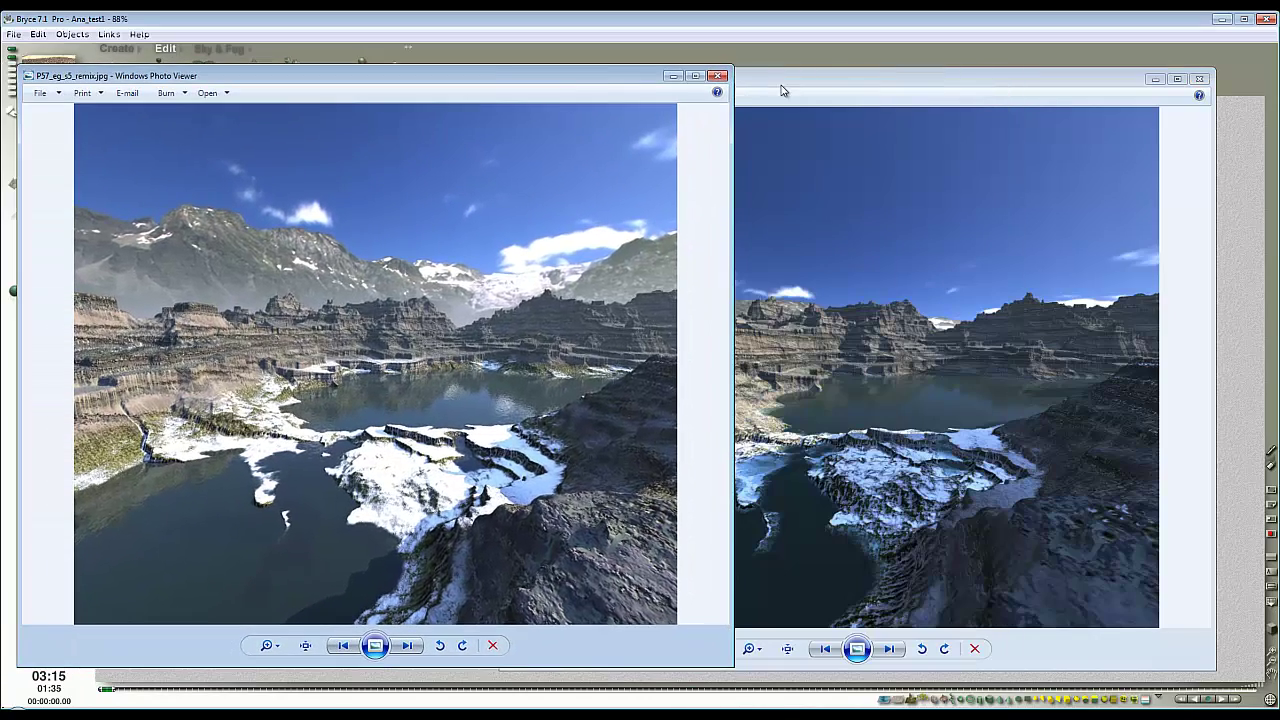
left_click_drag(785, 88, 791, 77)
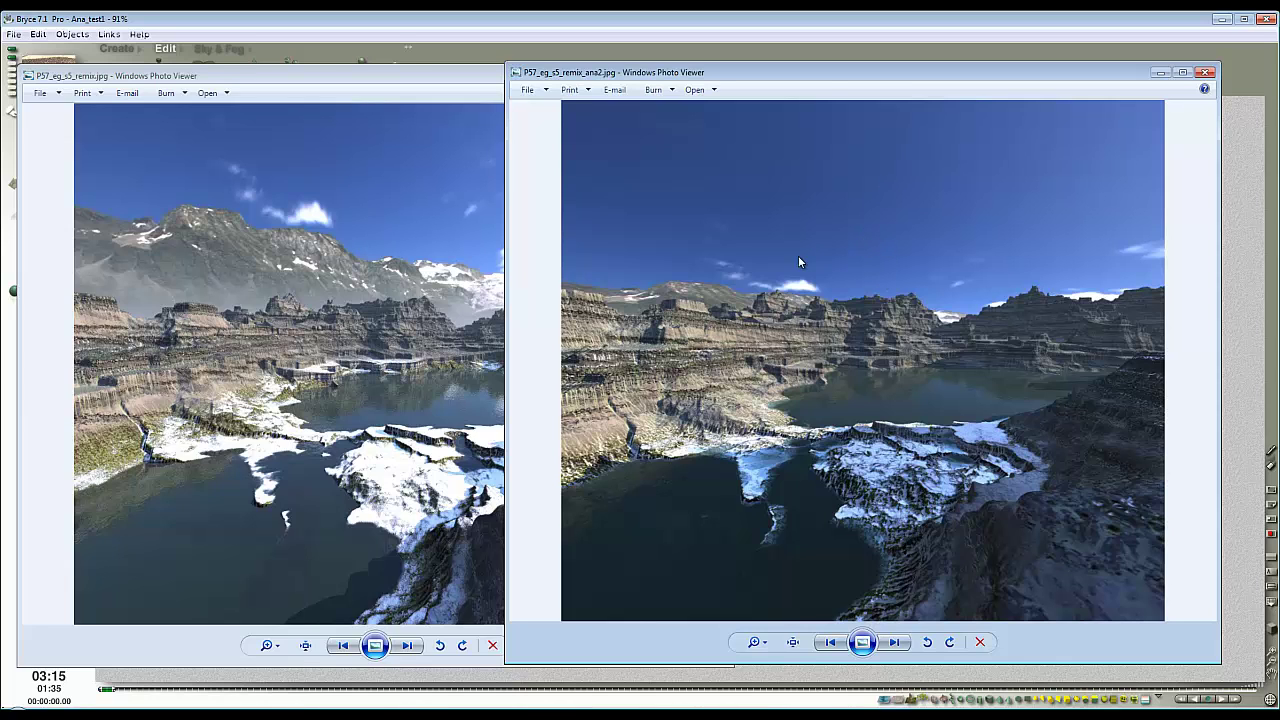
left_click_drag(825, 83, 679, 83)
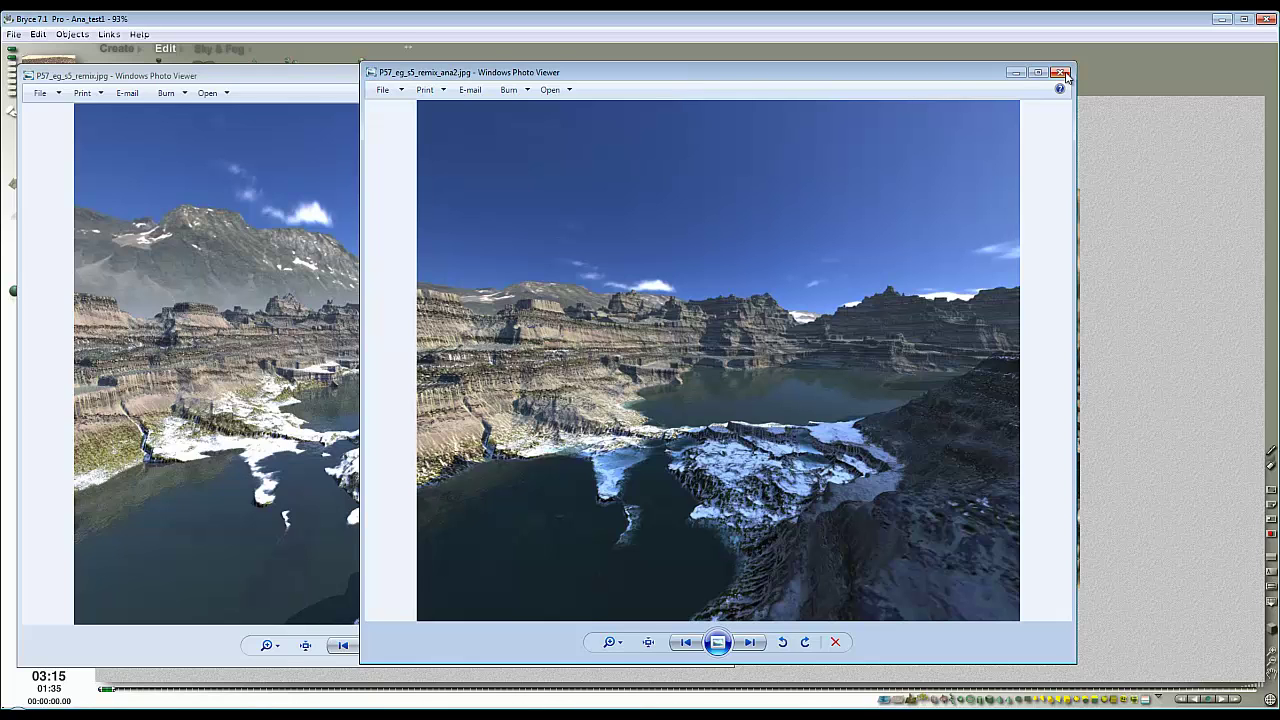
left_click(1062, 73)
Step: Close the remix and Ana_test1 photo viewers and return to the Bryce scene
left_click(720, 76)
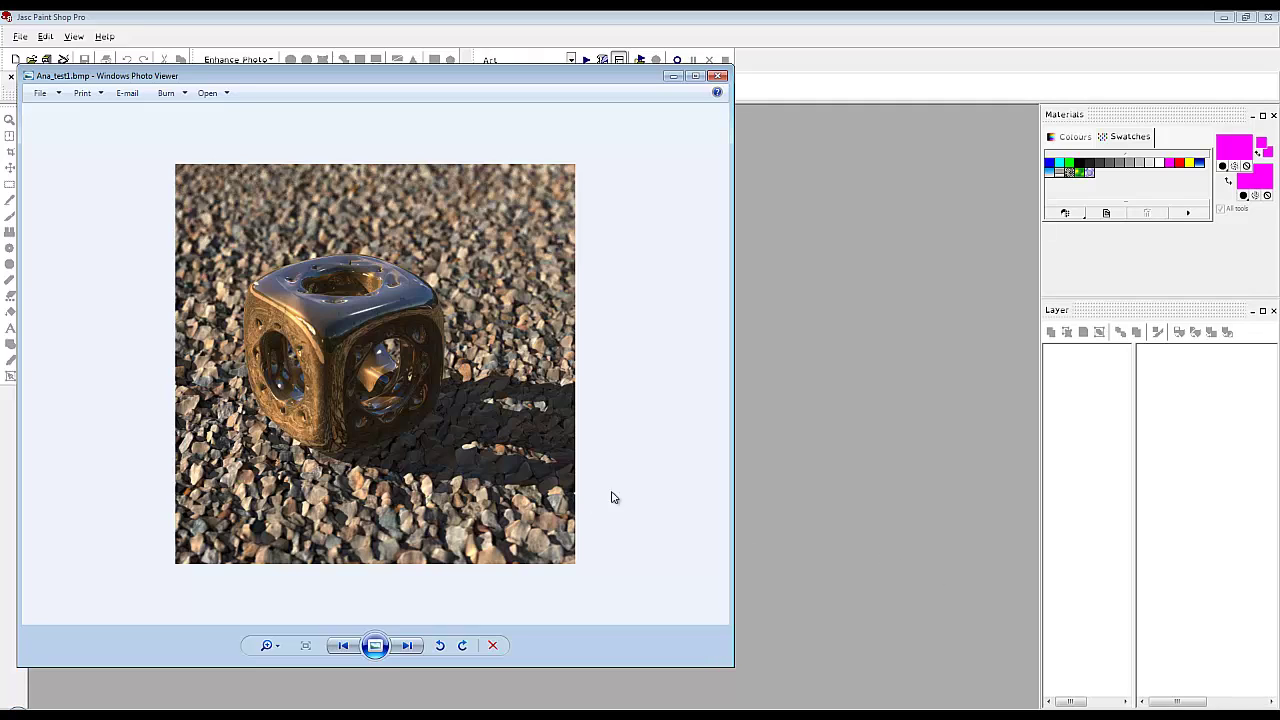
left_click(718, 76)
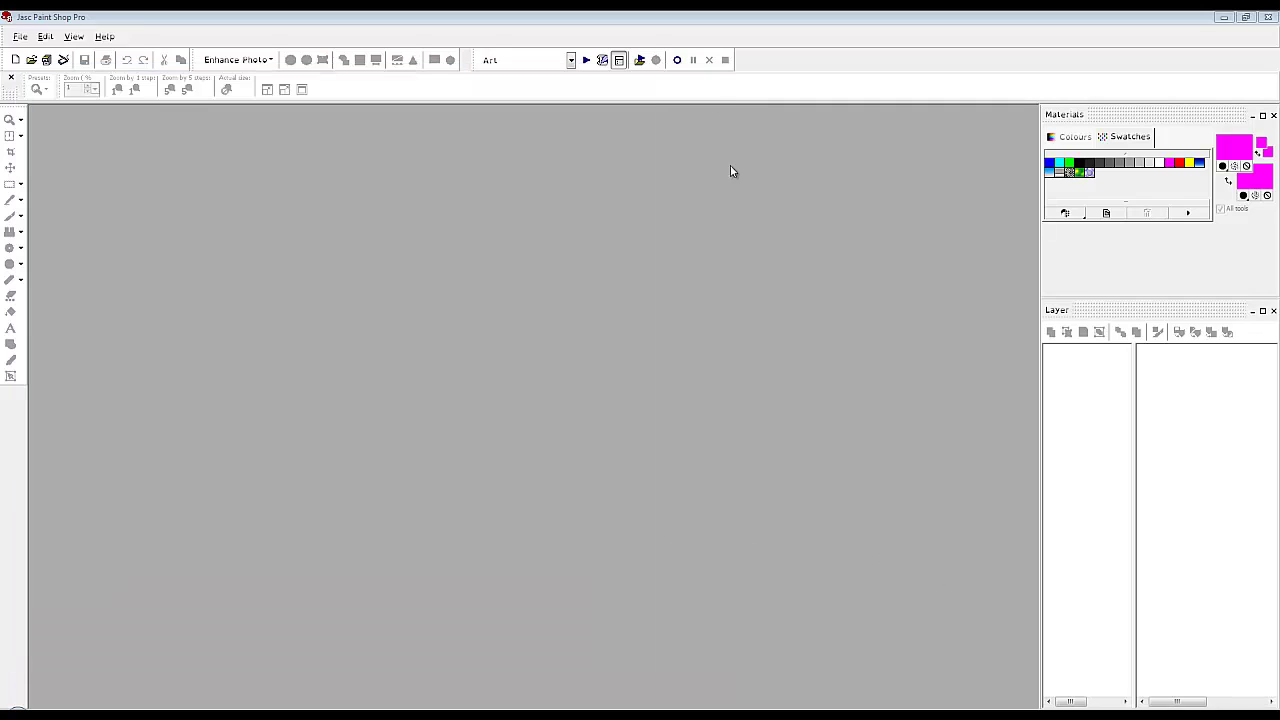
left_click(1220, 22)
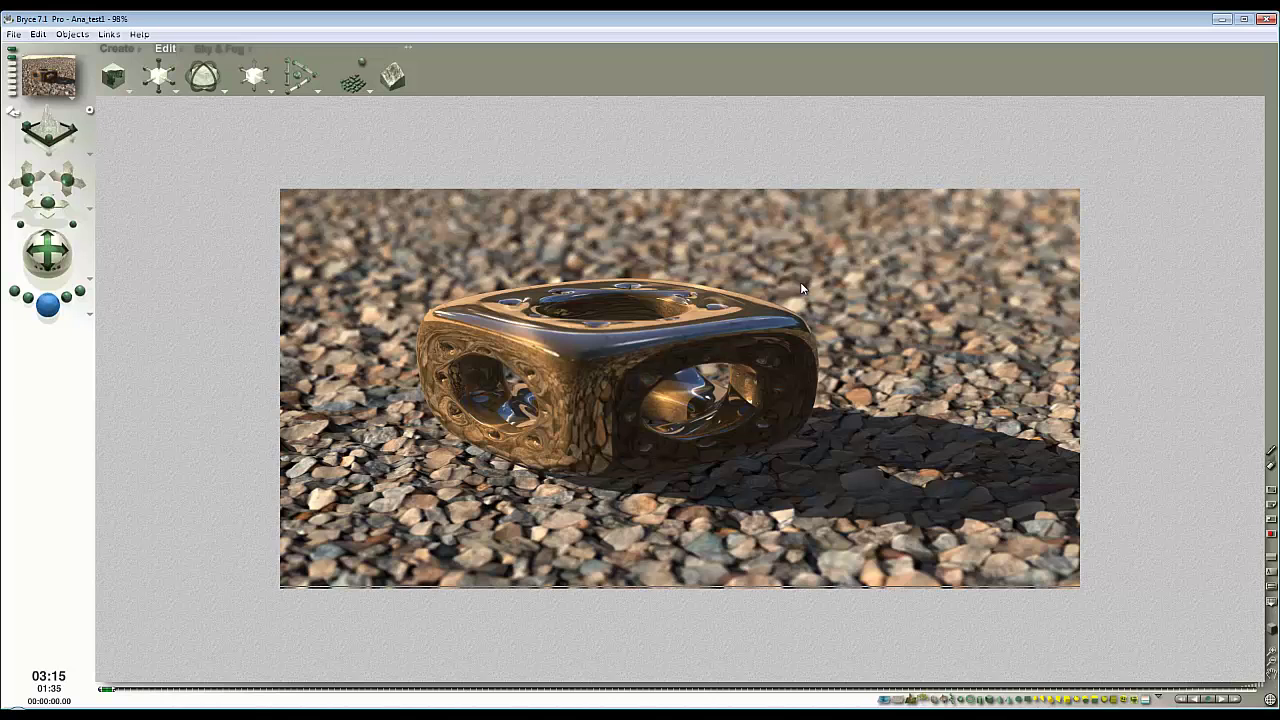
Step: Save the Bryce scene with File > Save As as Ana_test2.br7
left_click(38, 34)
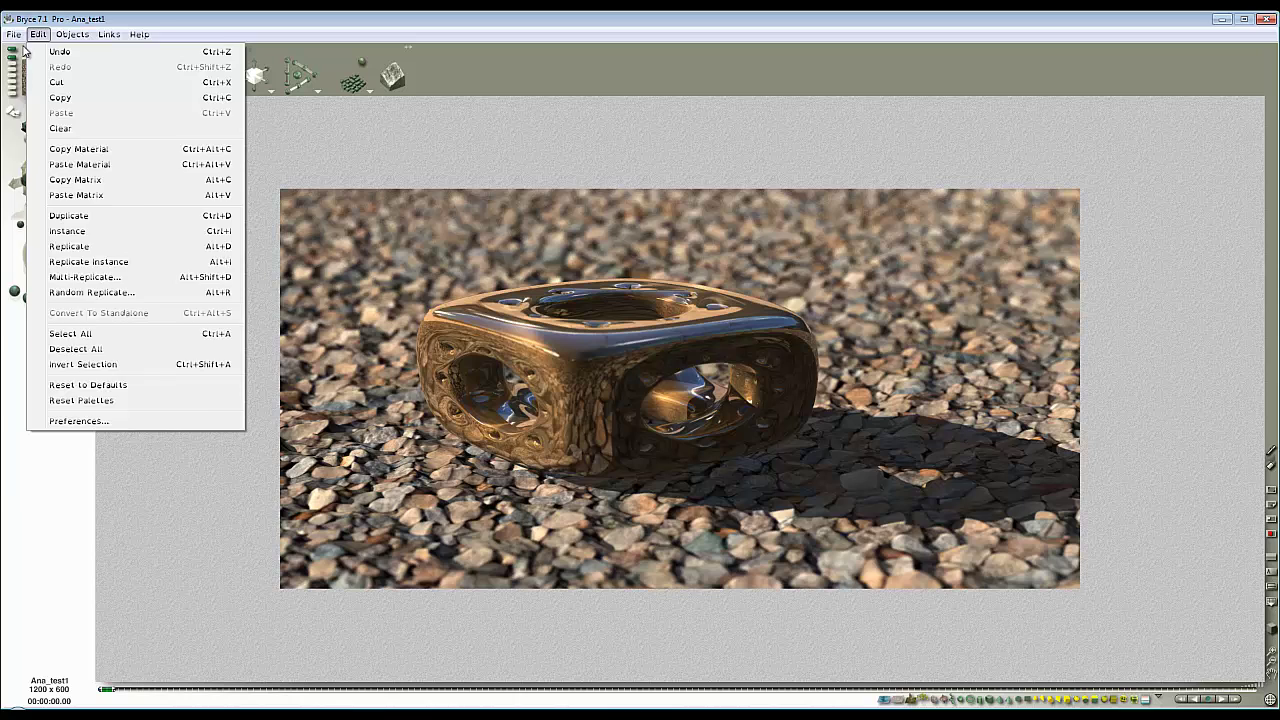
mouse_move(14, 34)
left_click(57, 155)
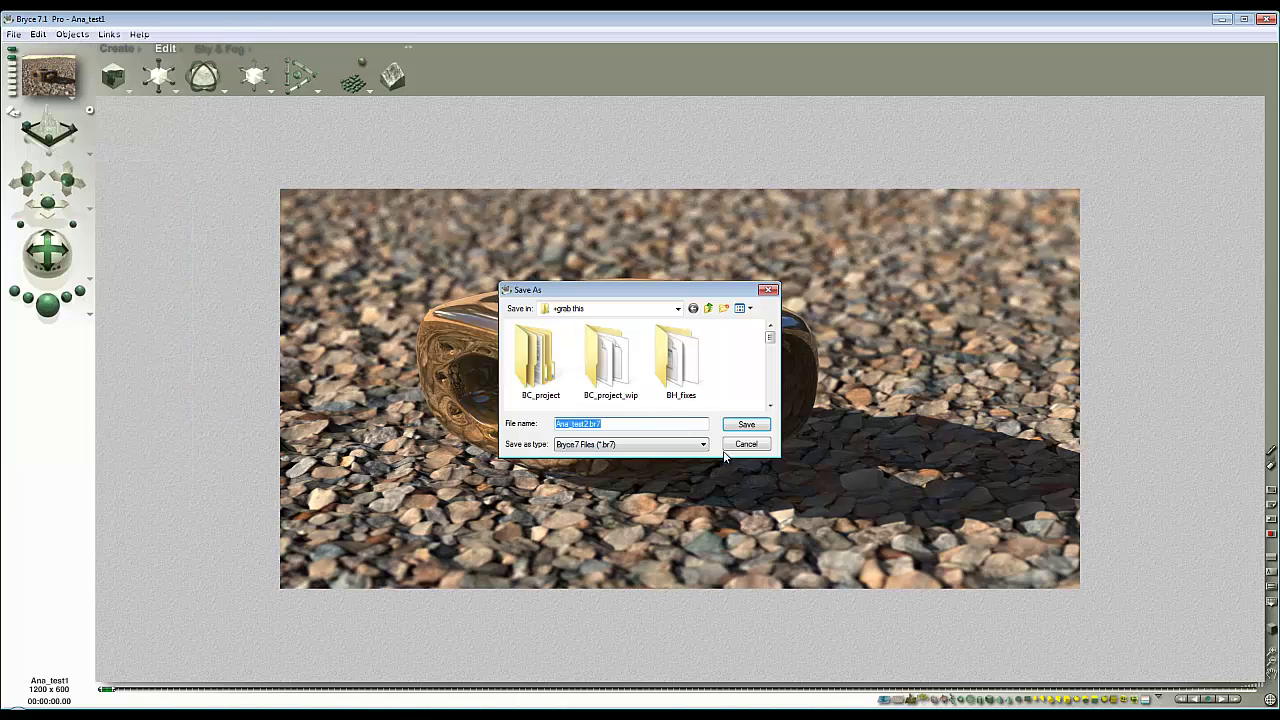
left_click(745, 427)
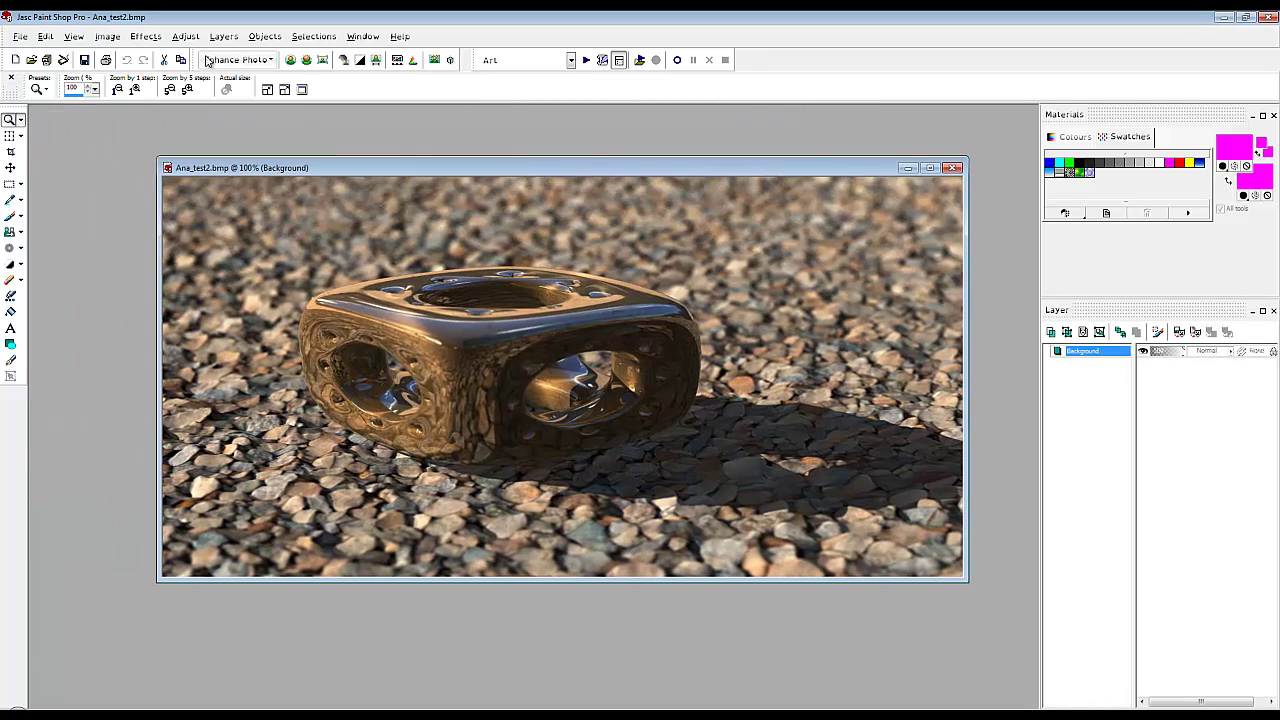
Step: Resize Ana_test2 to 600 x 600 pixels and move its window to the right
left_click(110, 38)
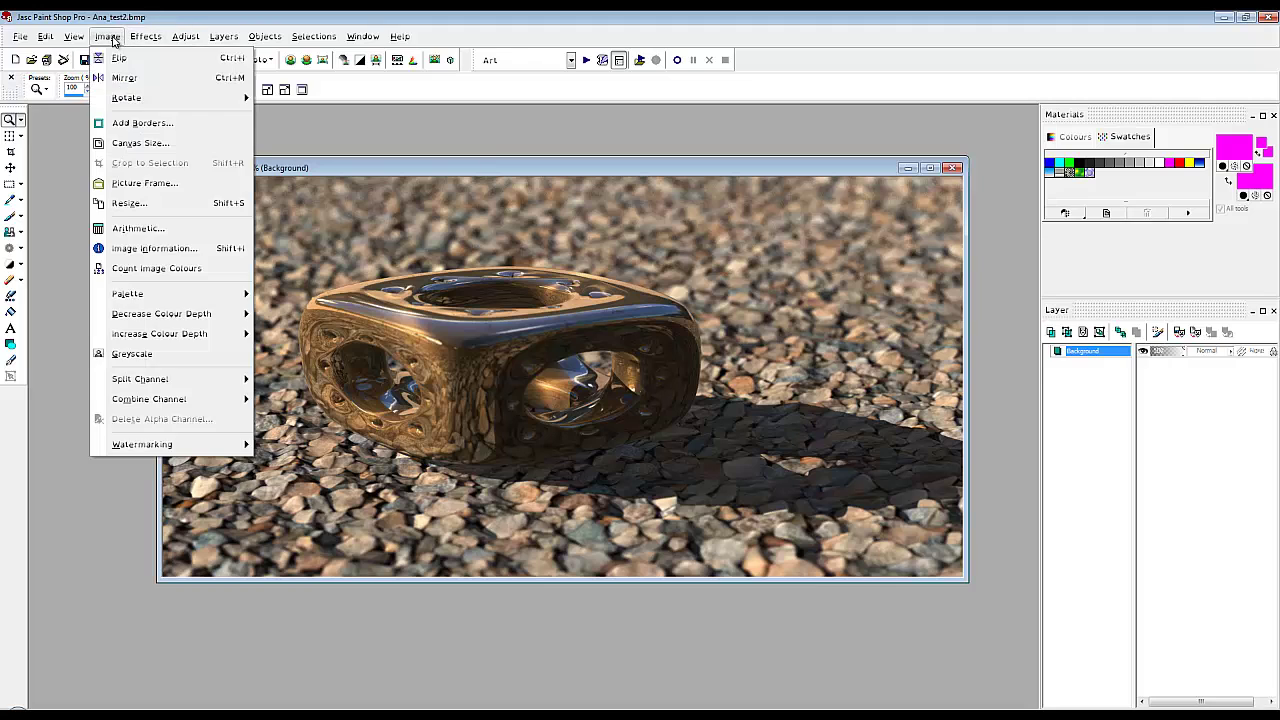
left_click(235, 203)
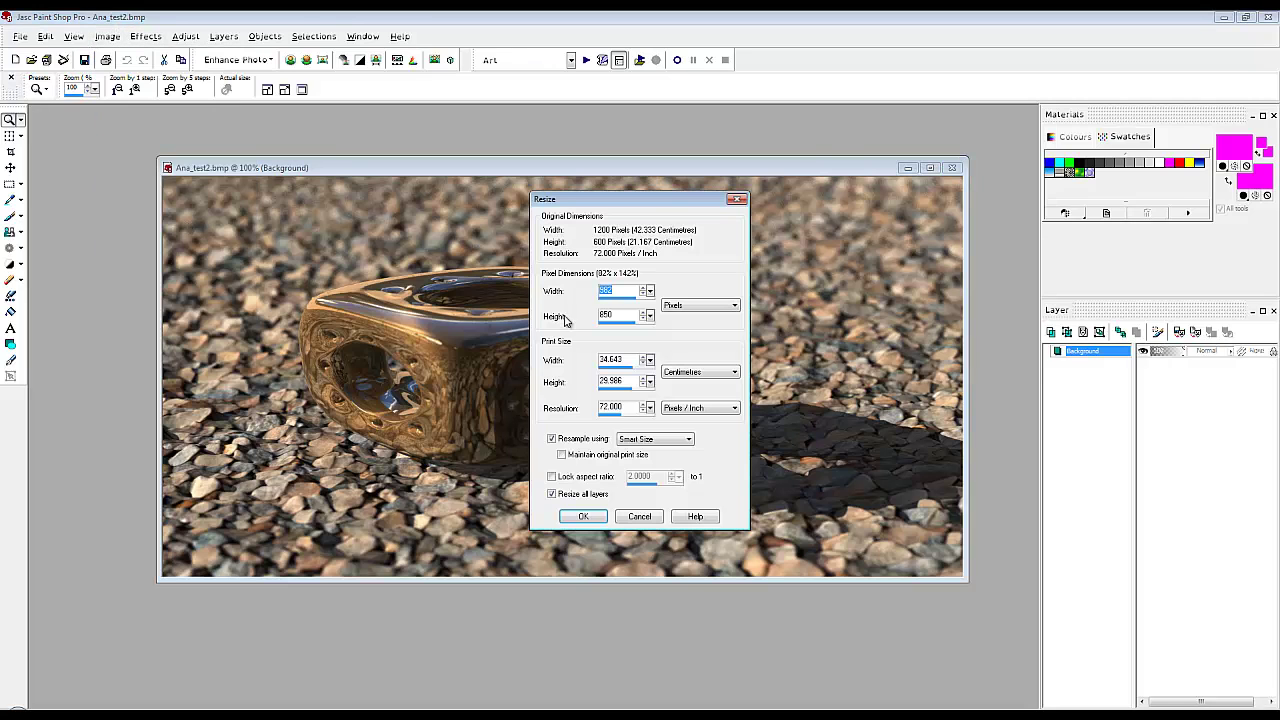
key("BackSpace")
type("5")
type("00")
key("Tab")
key("BackSpace")
type("600")
left_click(594, 518)
left_click_drag(432, 174, 859, 171)
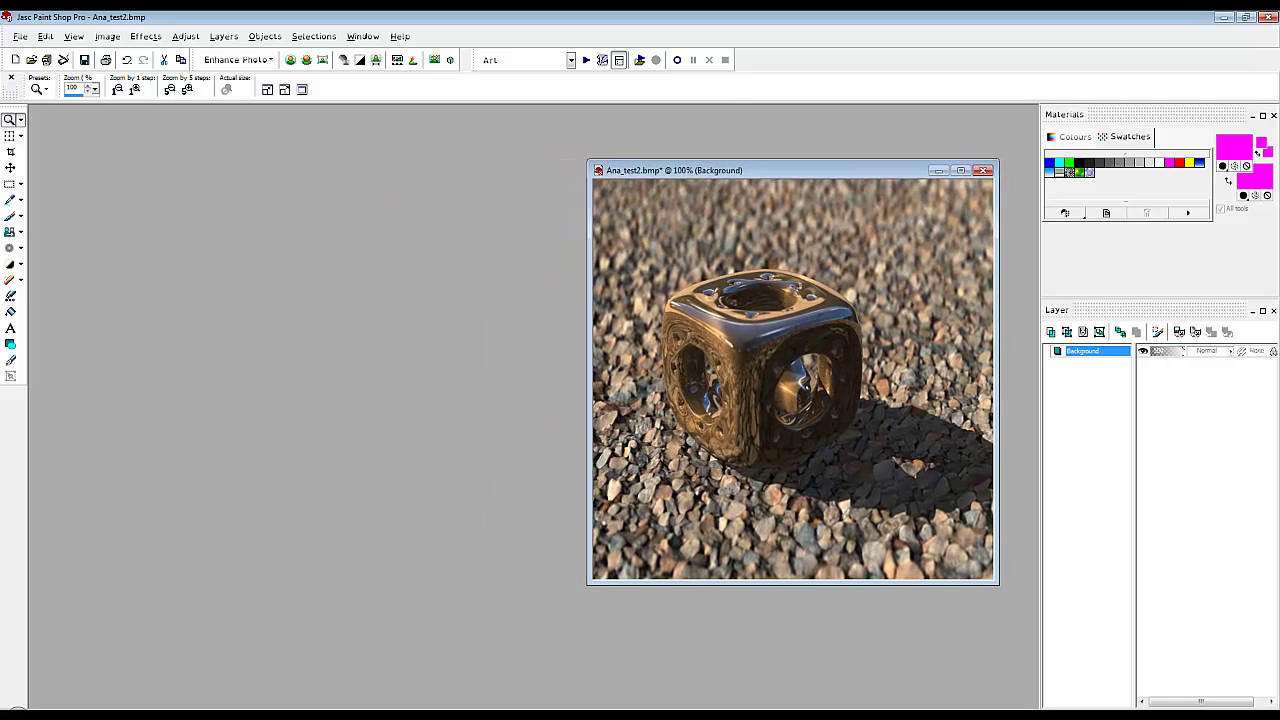
Step: Open Ana_test1.bmp in Paint Shop Pro beside Ana_test2, leaving Ana_test1 active
key("alt+Tab")
key("alt+Tab")
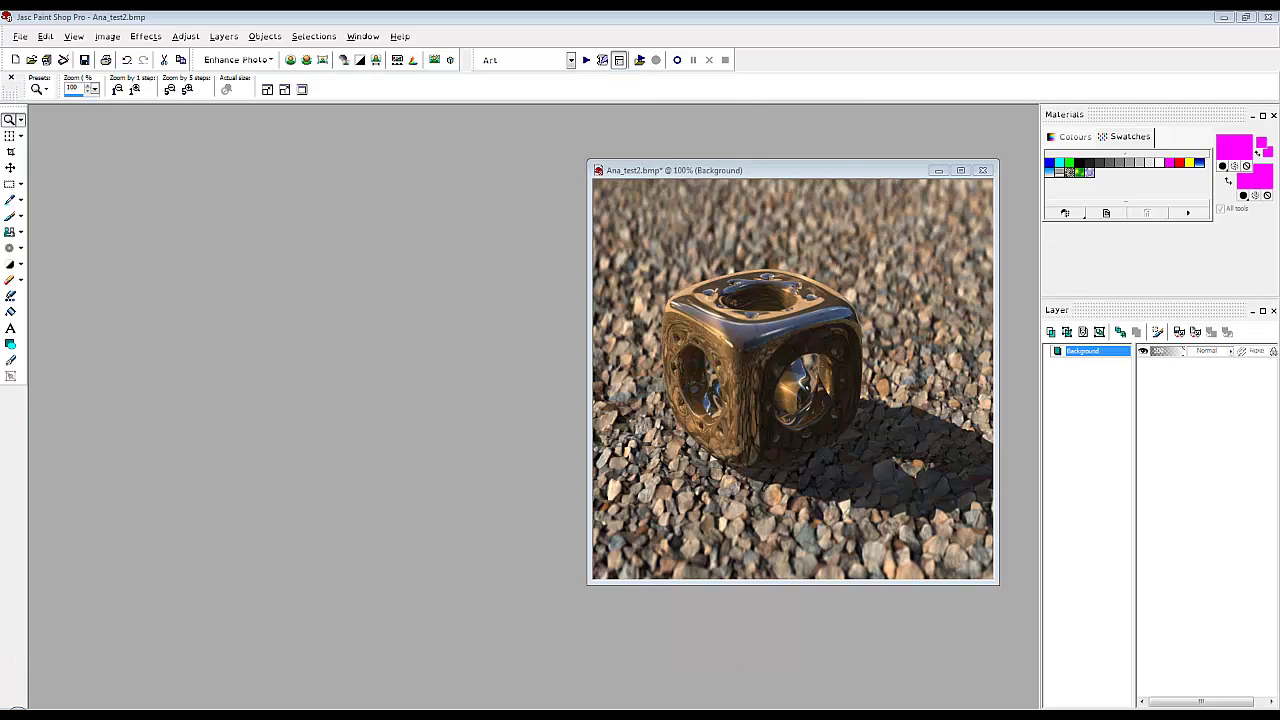
left_click_drag(329, 282, 329, 282)
left_click_drag(328, 140, 420, 176)
left_click_drag(796, 172, 772, 171)
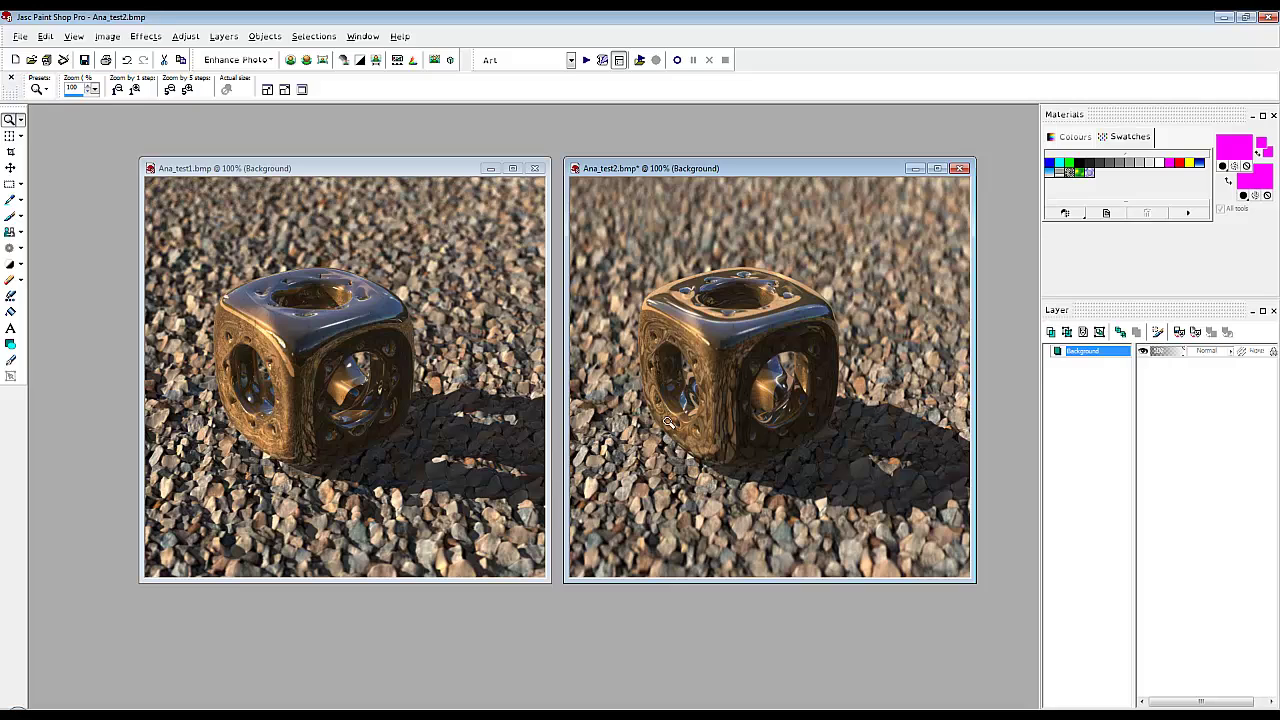
left_click_drag(761, 172, 793, 170)
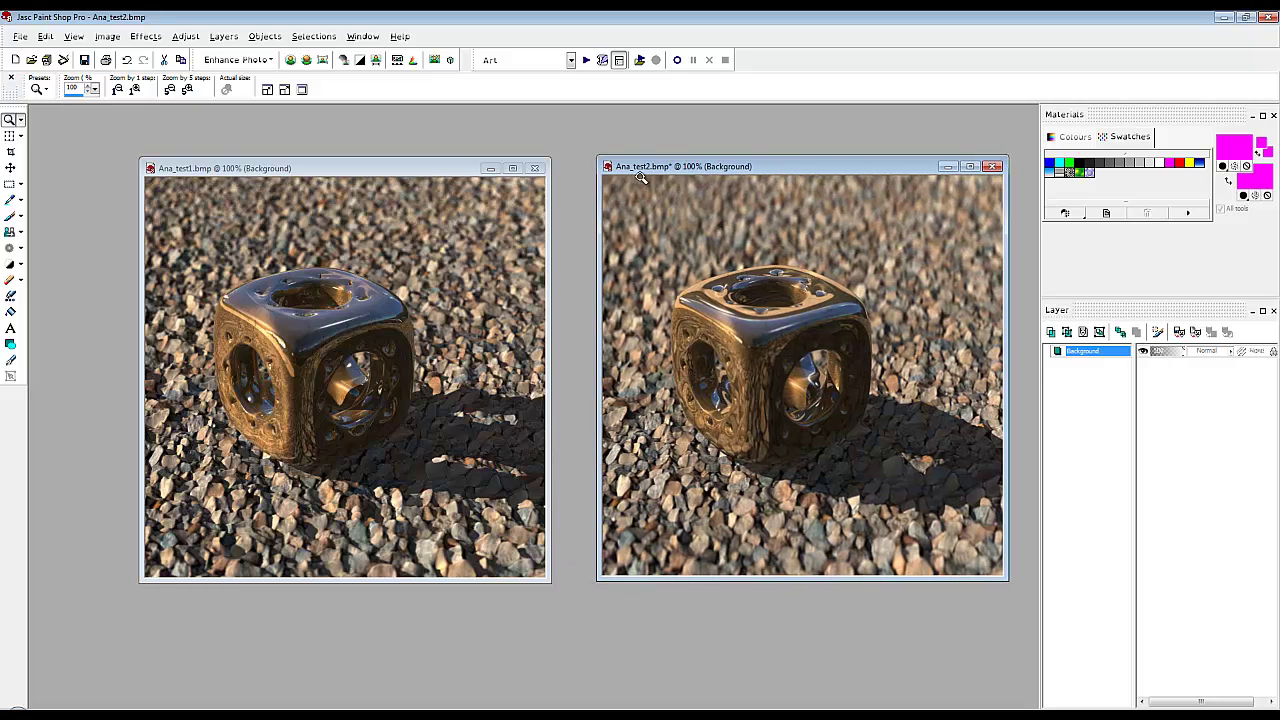
left_click_drag(430, 172, 438, 169)
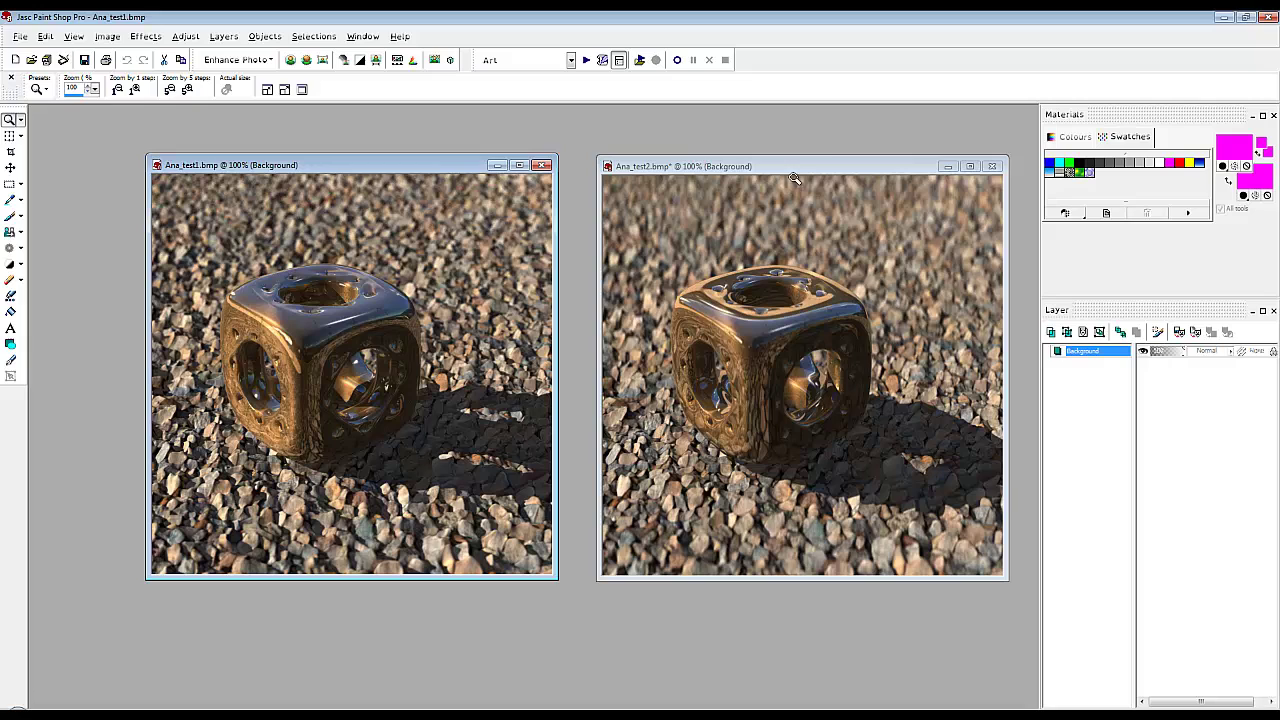
left_click(838, 162)
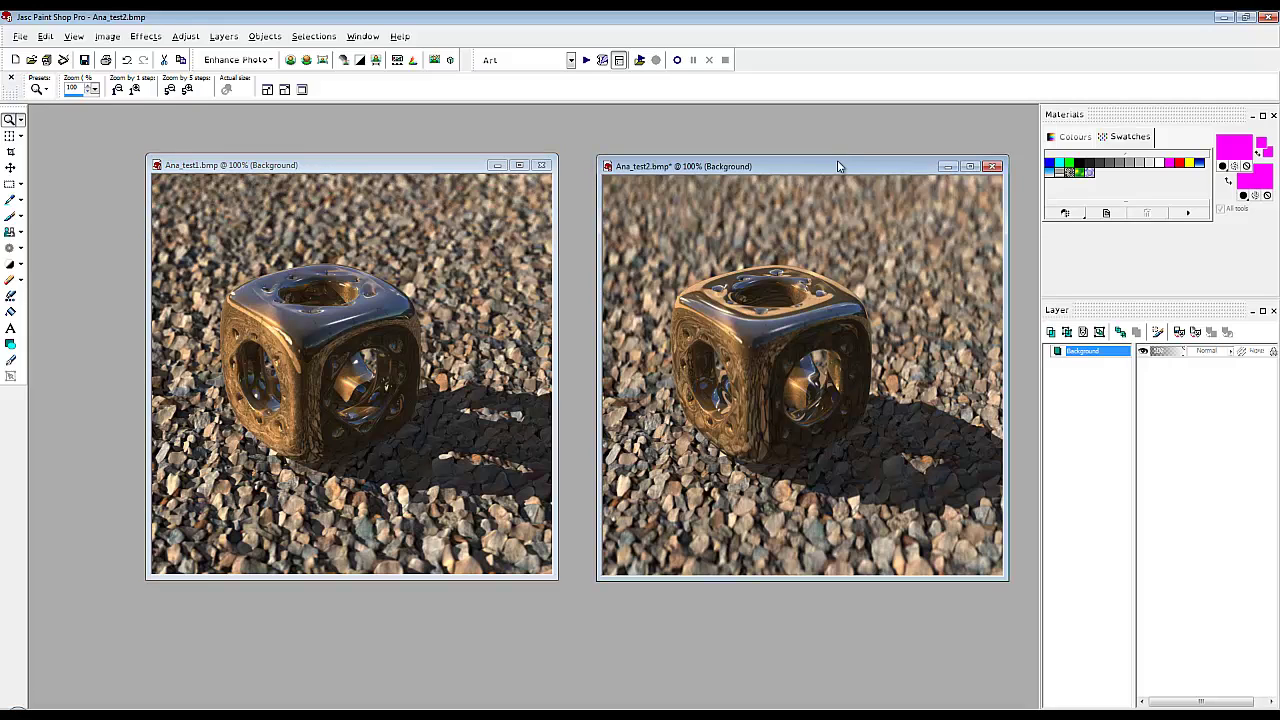
left_click(439, 170)
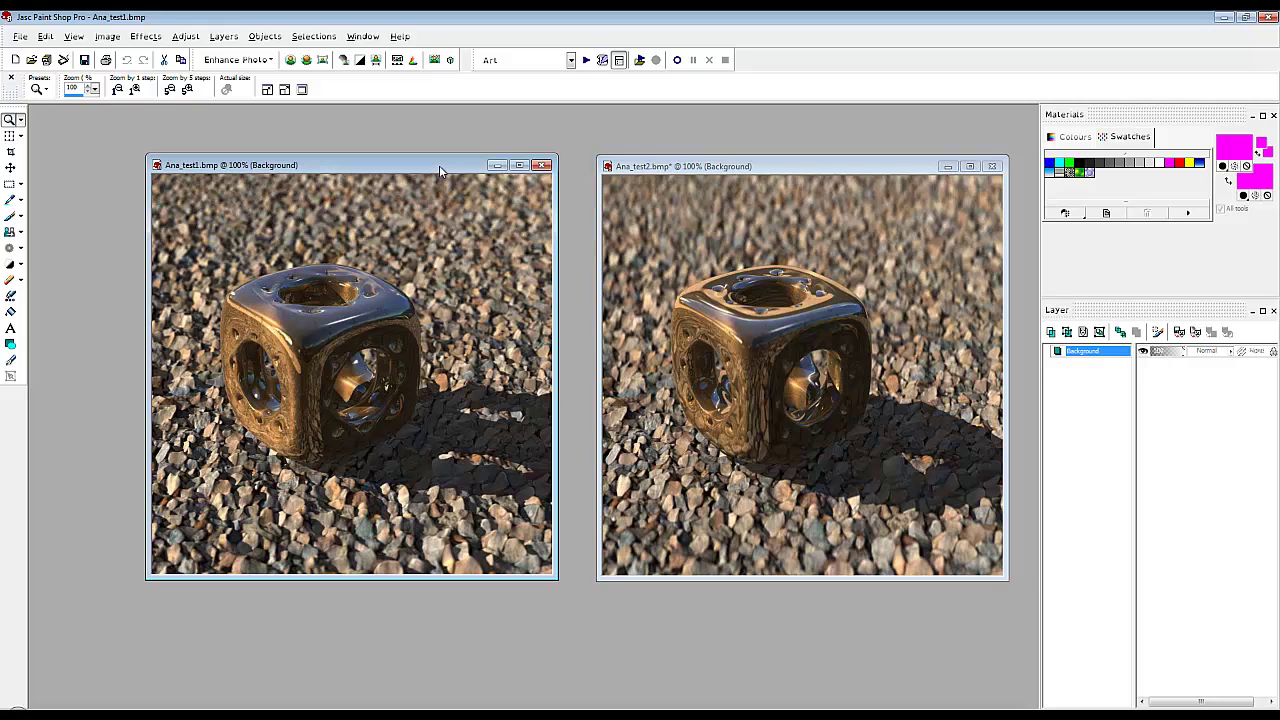
Step: Paste Ana_test2 as a new layer, set Raster 1 to Difference, and vary its opacity
key("ctrl+l")
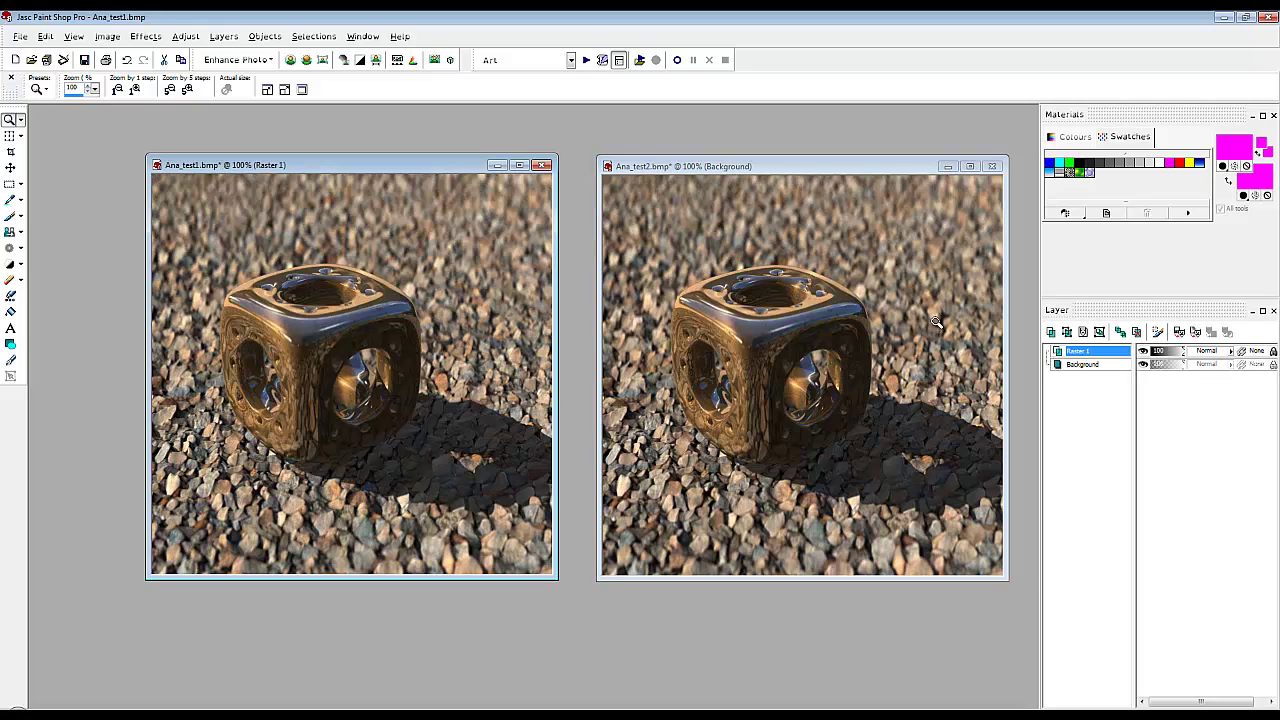
left_click(1212, 354)
left_click(1181, 618)
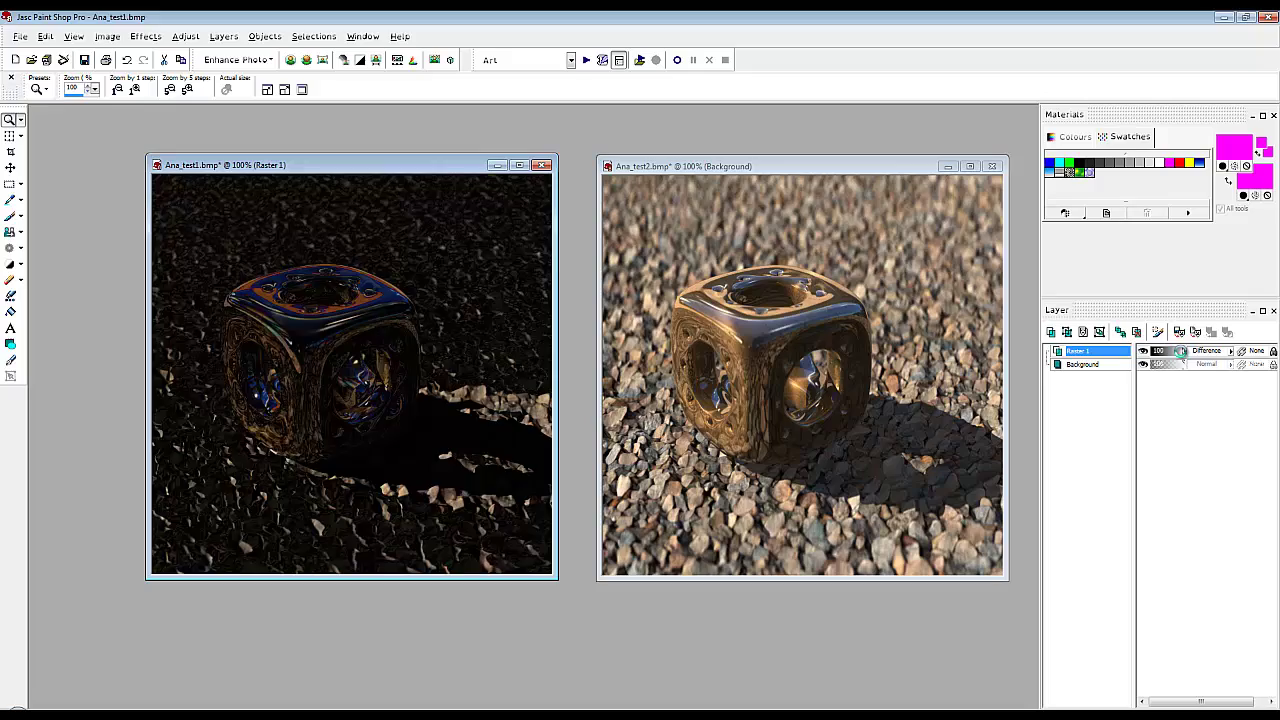
left_click_drag(1181, 351, 1150, 362)
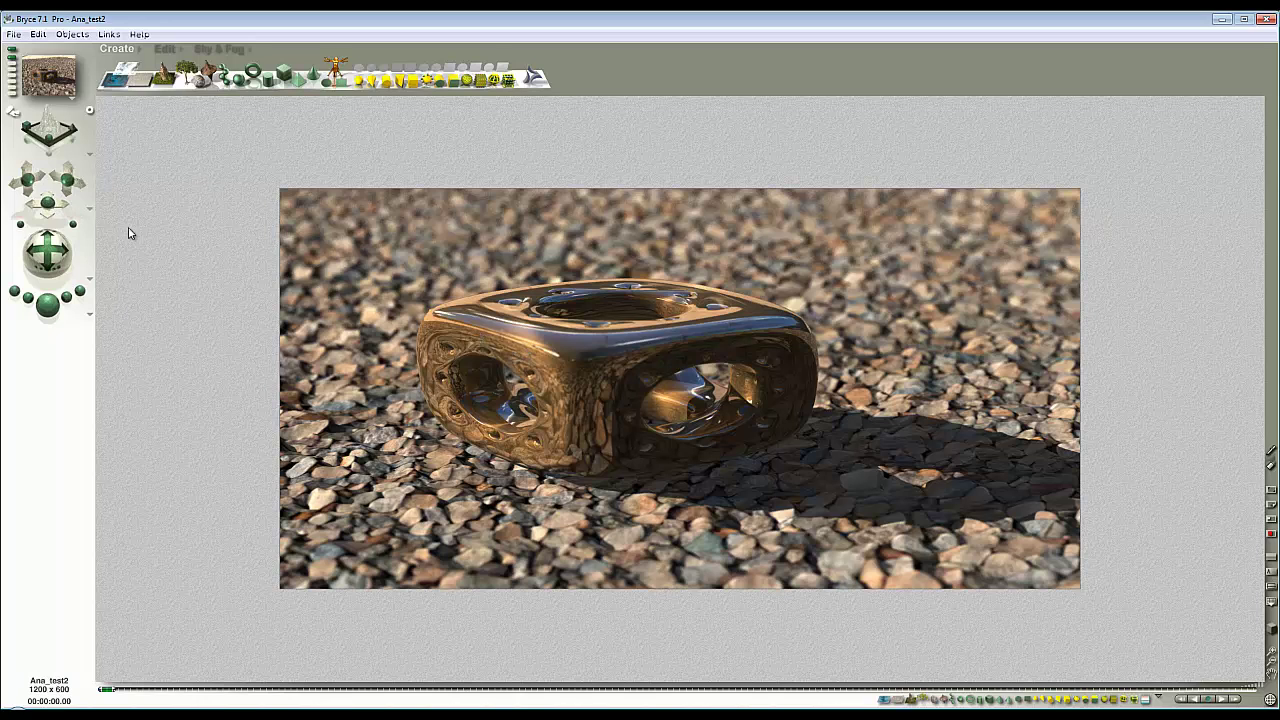
Step: Clear the render and set the red object's parent to None in its attributes
left_click(671, 406)
left_click(675, 429)
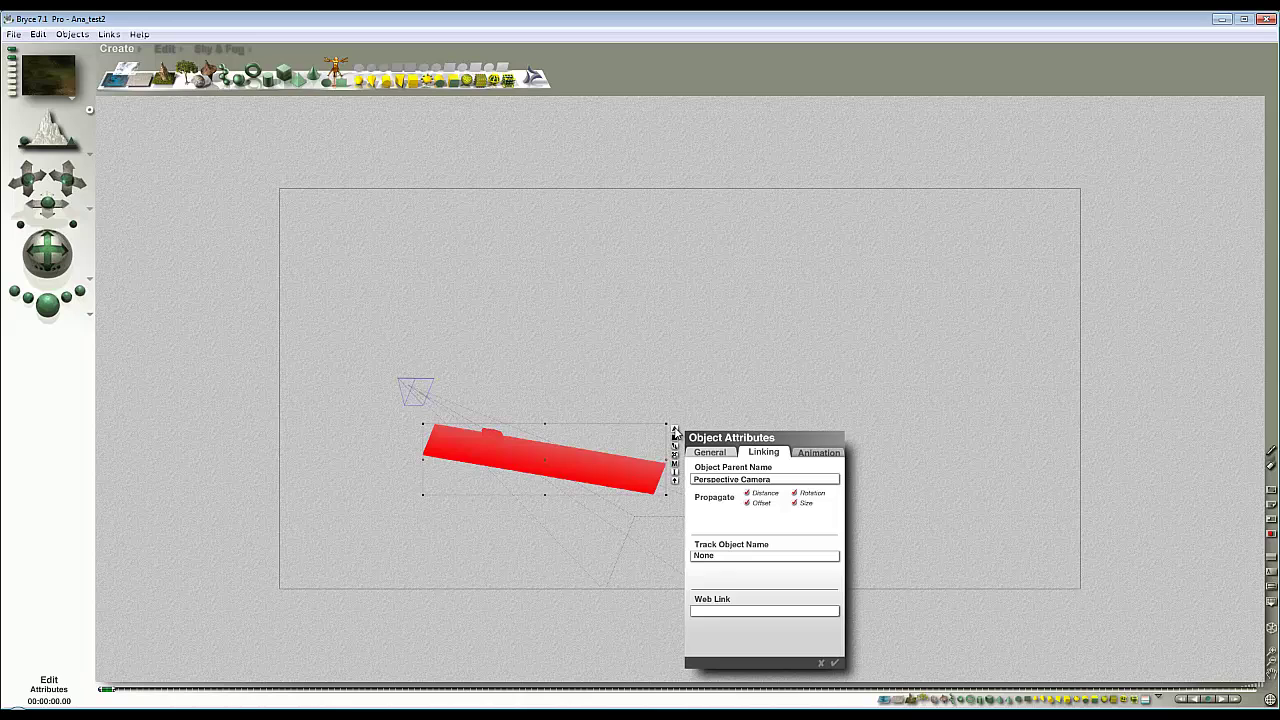
left_click(778, 481)
left_click(797, 490)
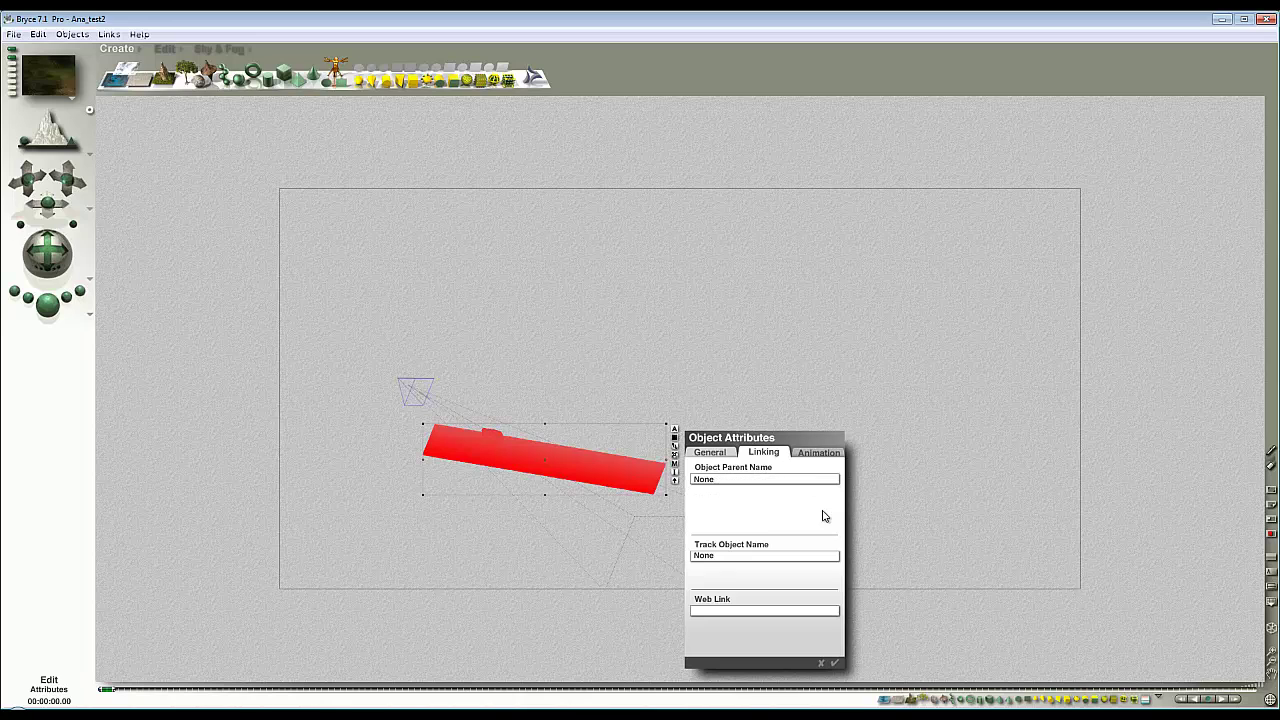
left_click(834, 663)
Step: Turn the camera, stop the preview render, and restore Saved View #1
key("1")
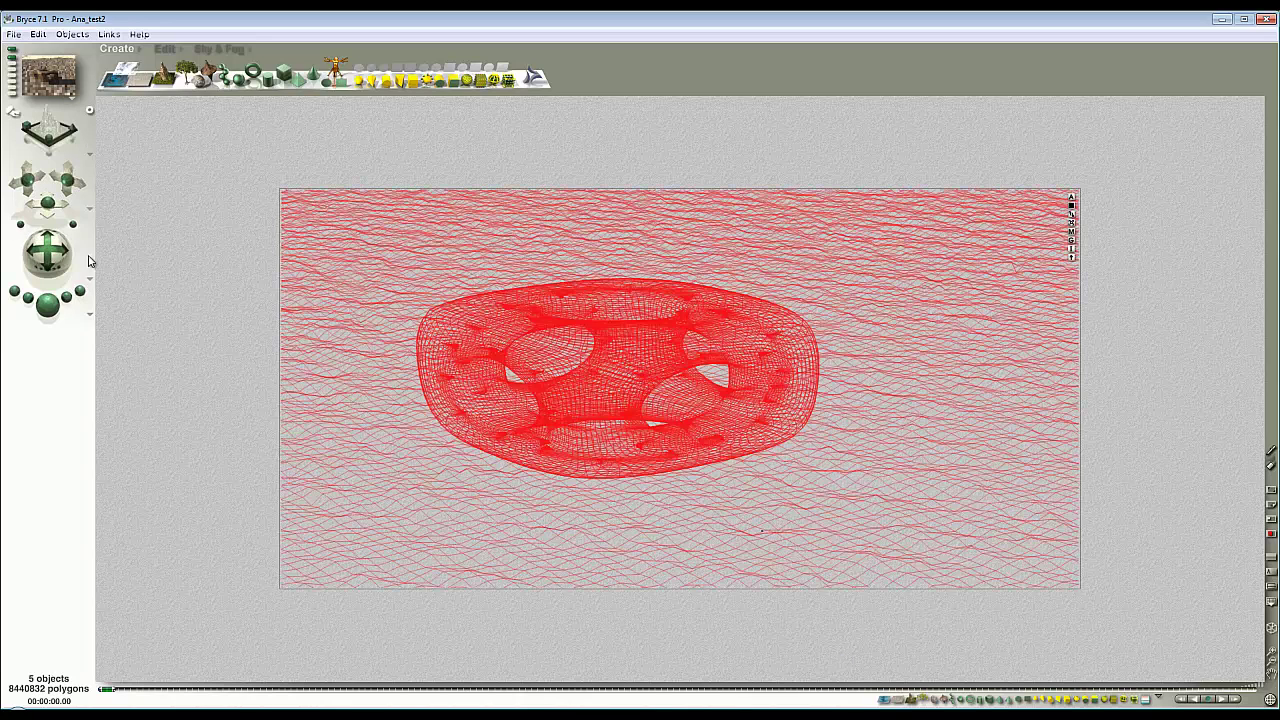
left_click_drag(52, 216, 62, 253)
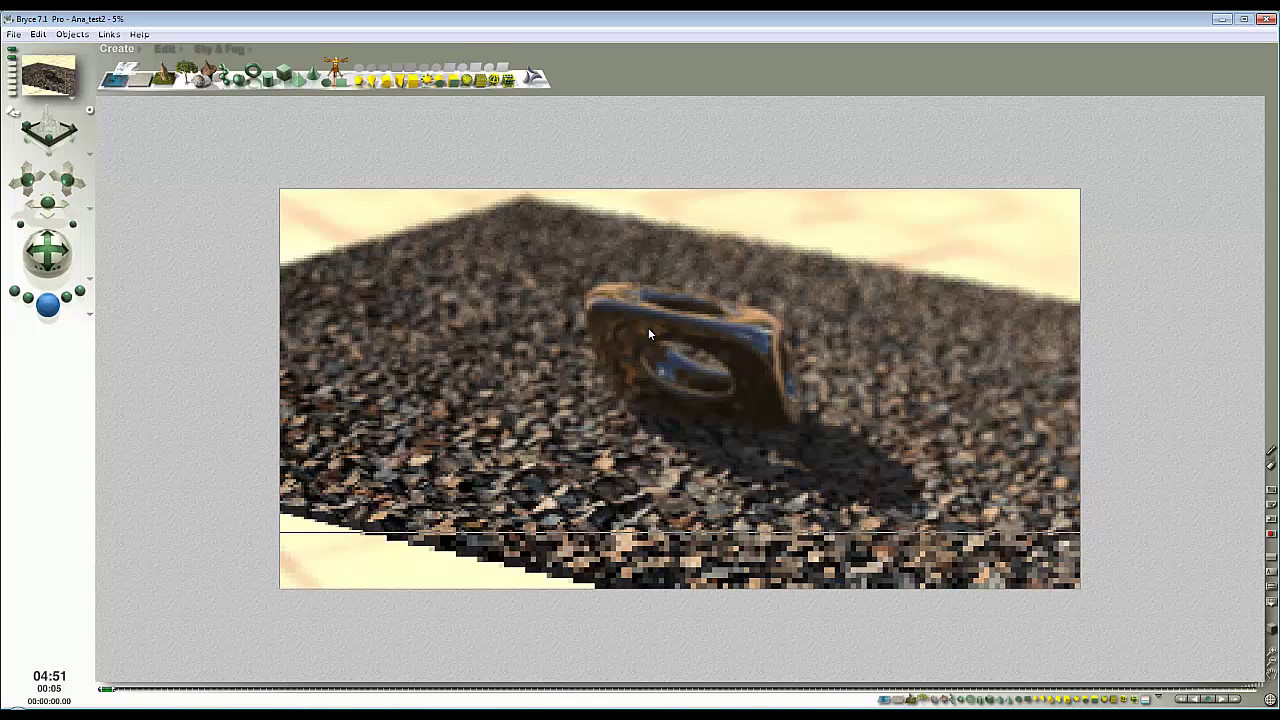
left_click(10, 62)
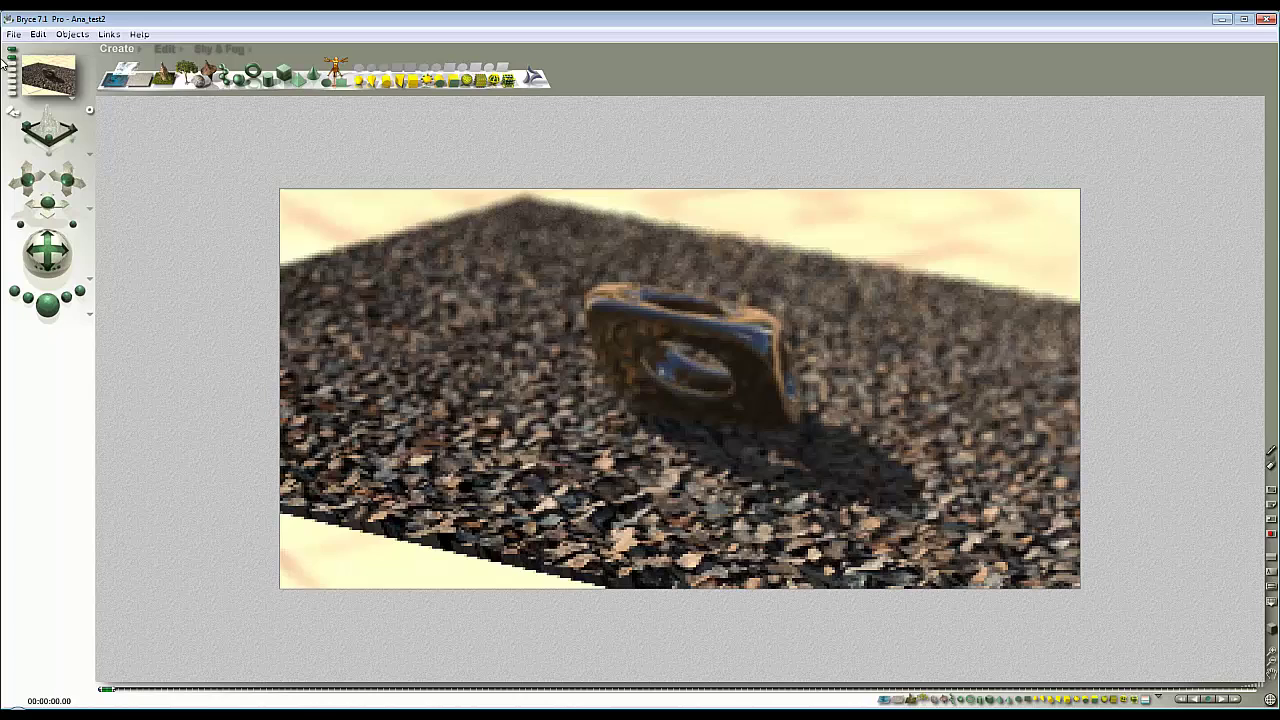
left_click(10, 62)
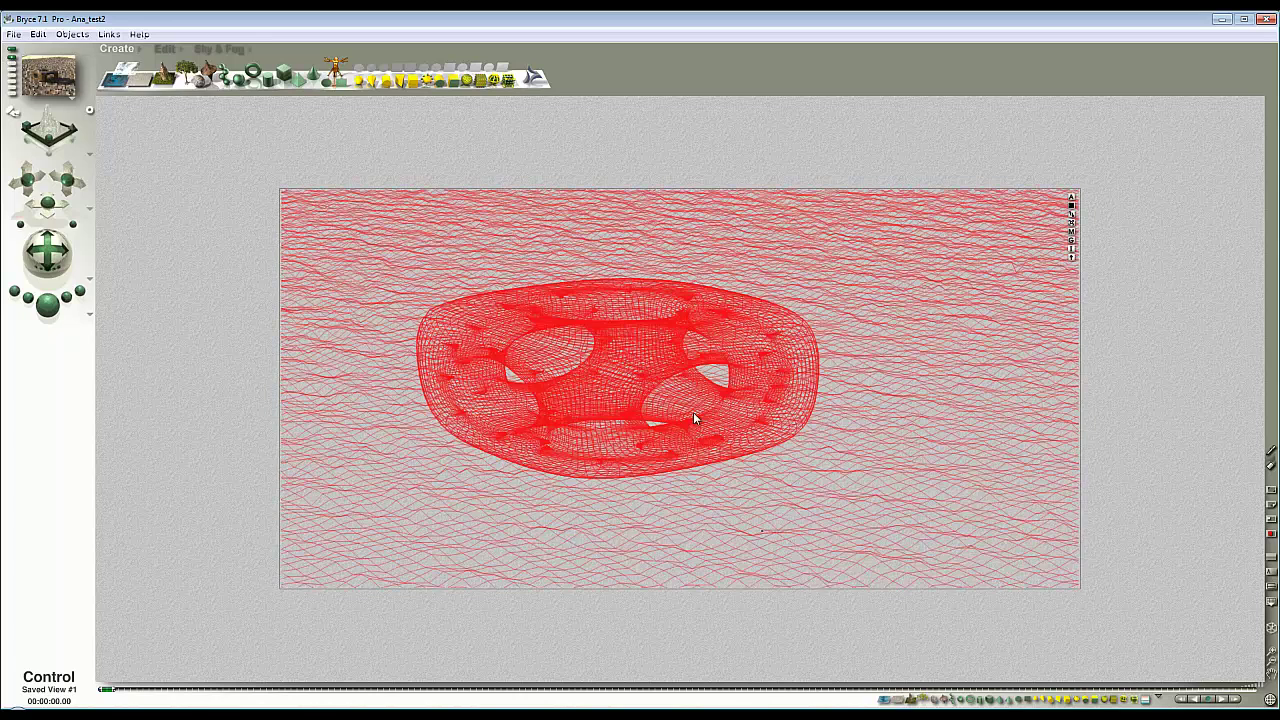